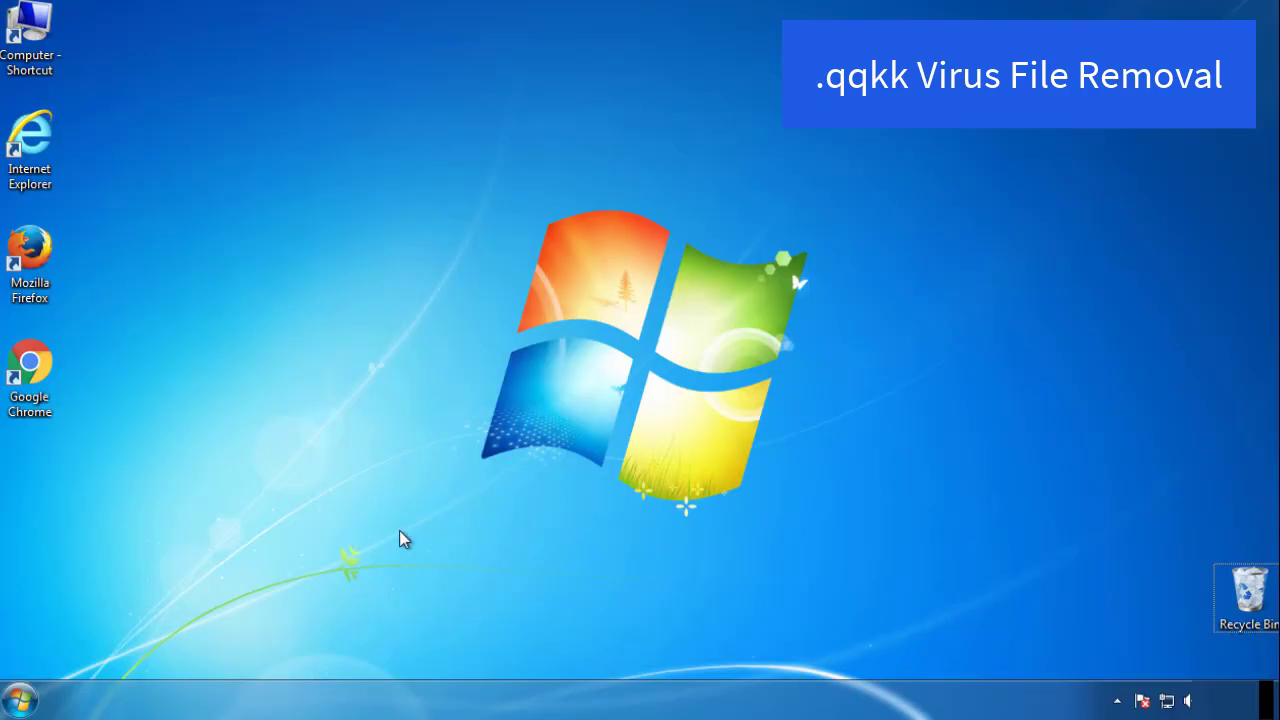
# - Launch msconfig and enable Minimal Safe boot on the Boot tab
pyautogui.click(24, 699)
pyautogui.click(103, 646)
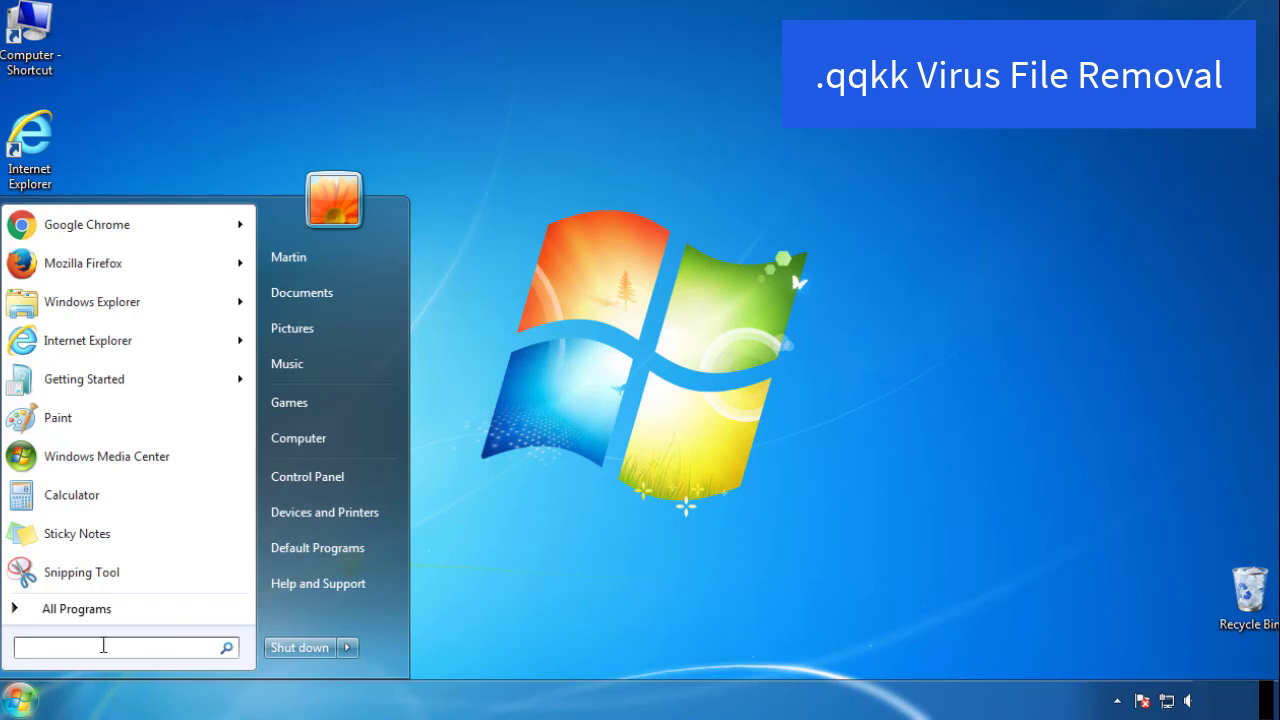
pyautogui.write('mscon')
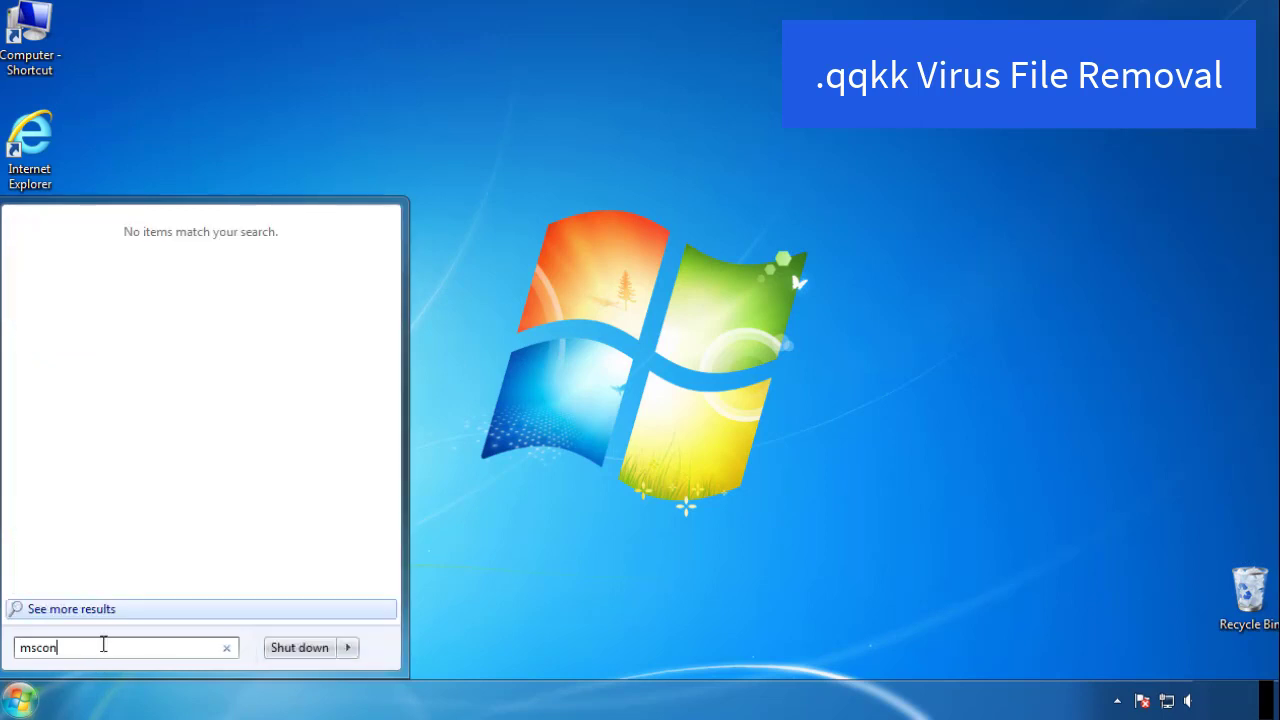
pyautogui.write('fig')
pyautogui.press('Return')
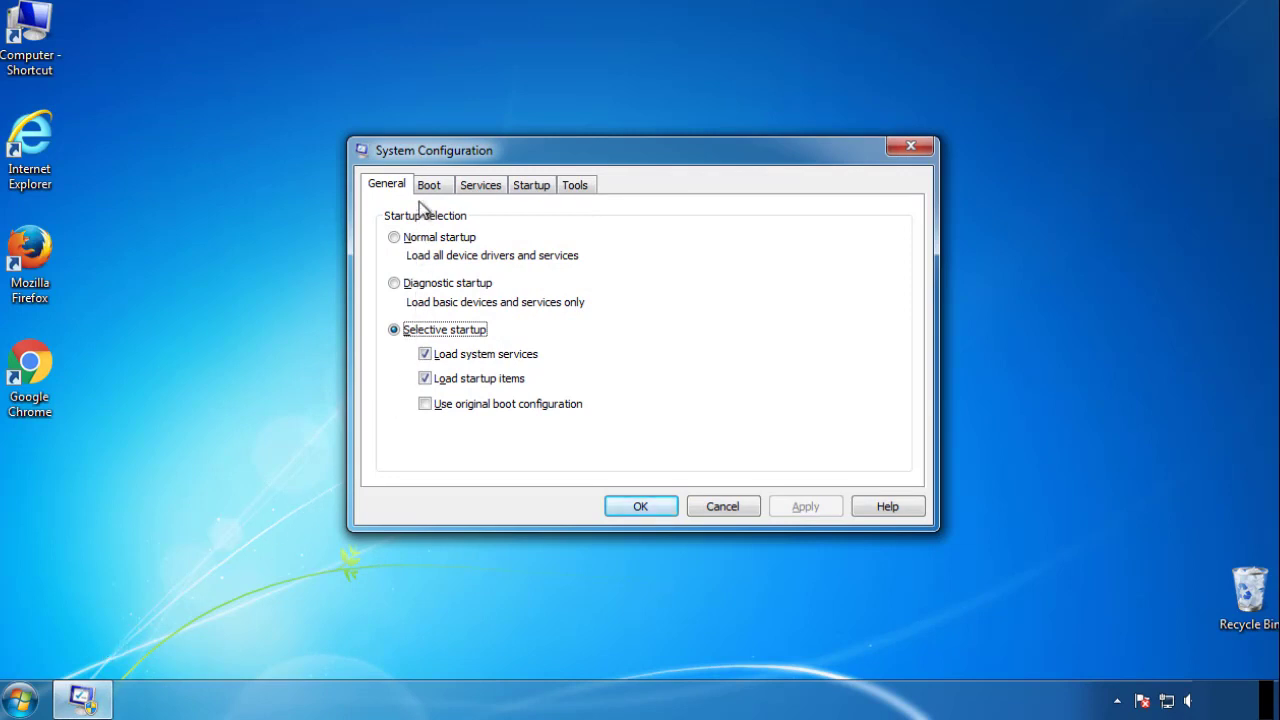
pyautogui.click(430, 187)
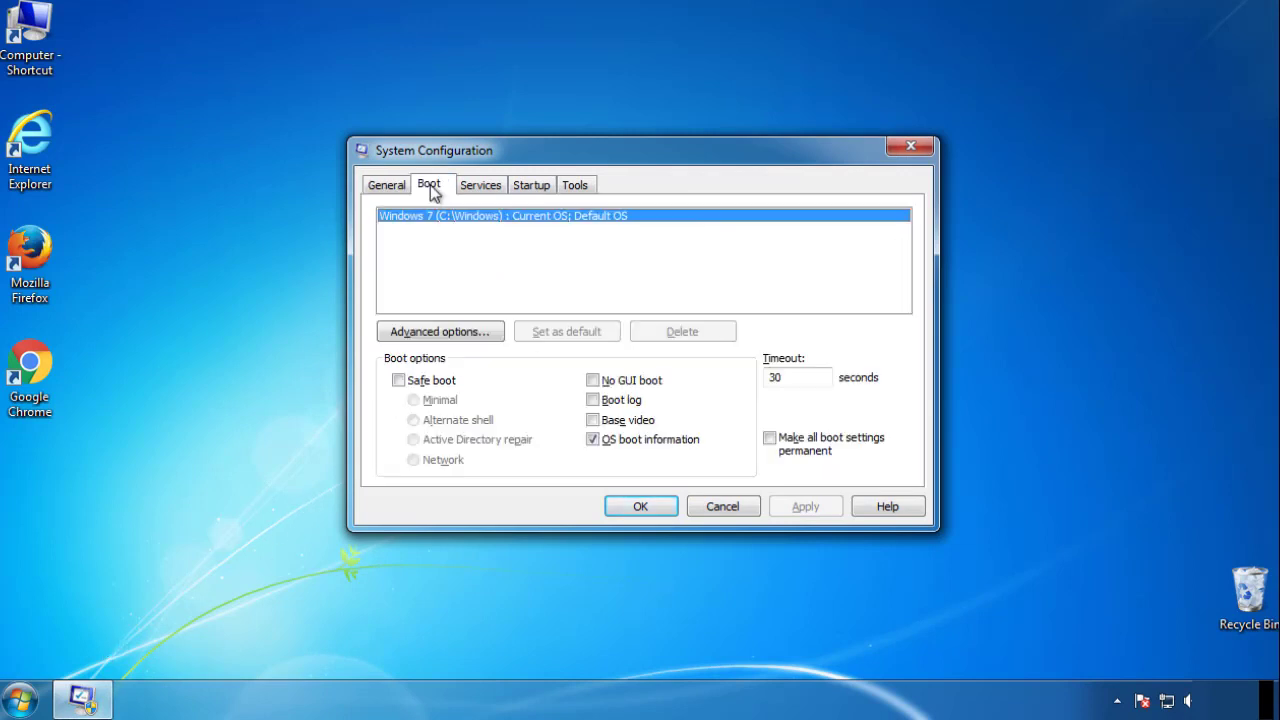
pyautogui.click(398, 380)
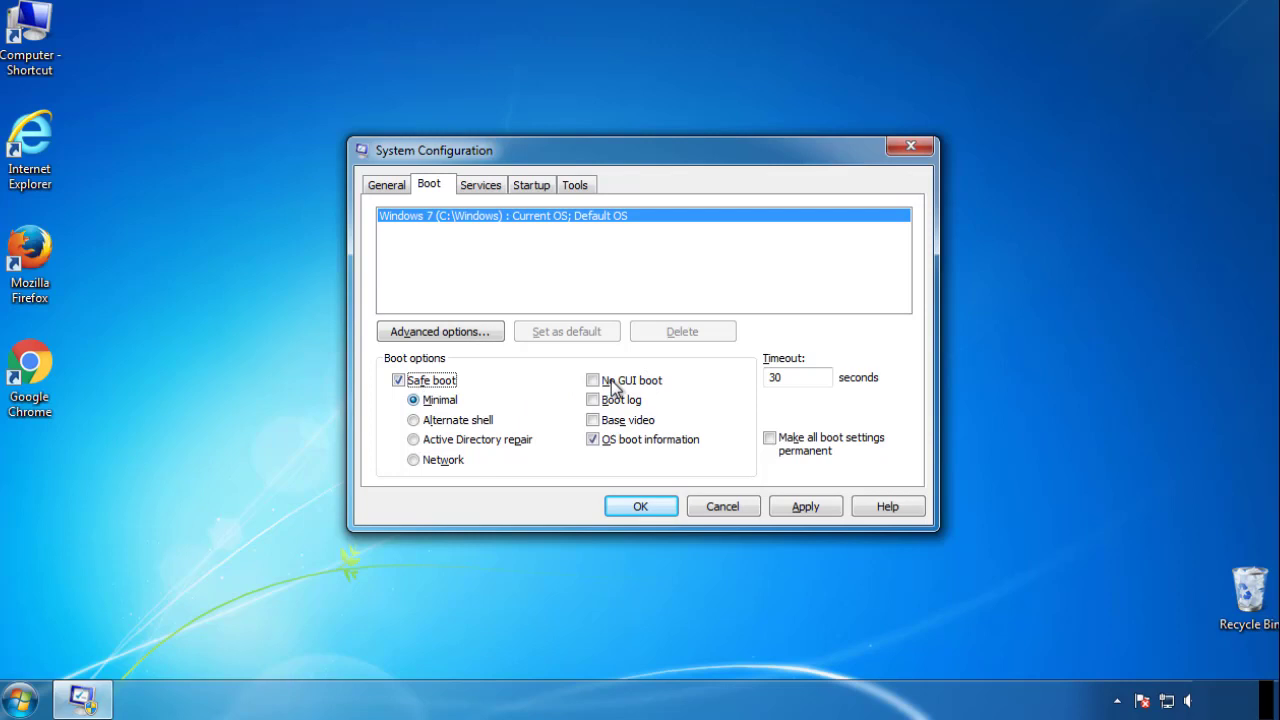
pyautogui.click(648, 508)
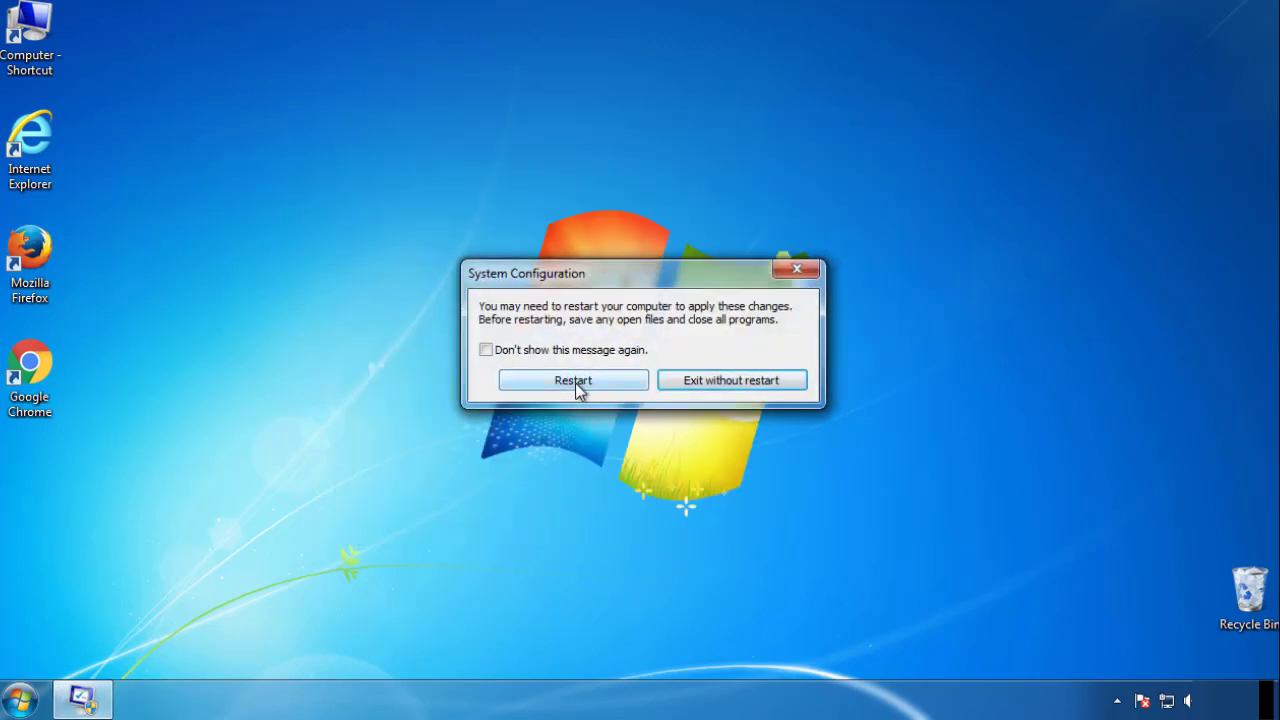
# - Restart into Safe Mode and set Folder Options to show hidden files, folders and drives
pyautogui.click(575, 383)
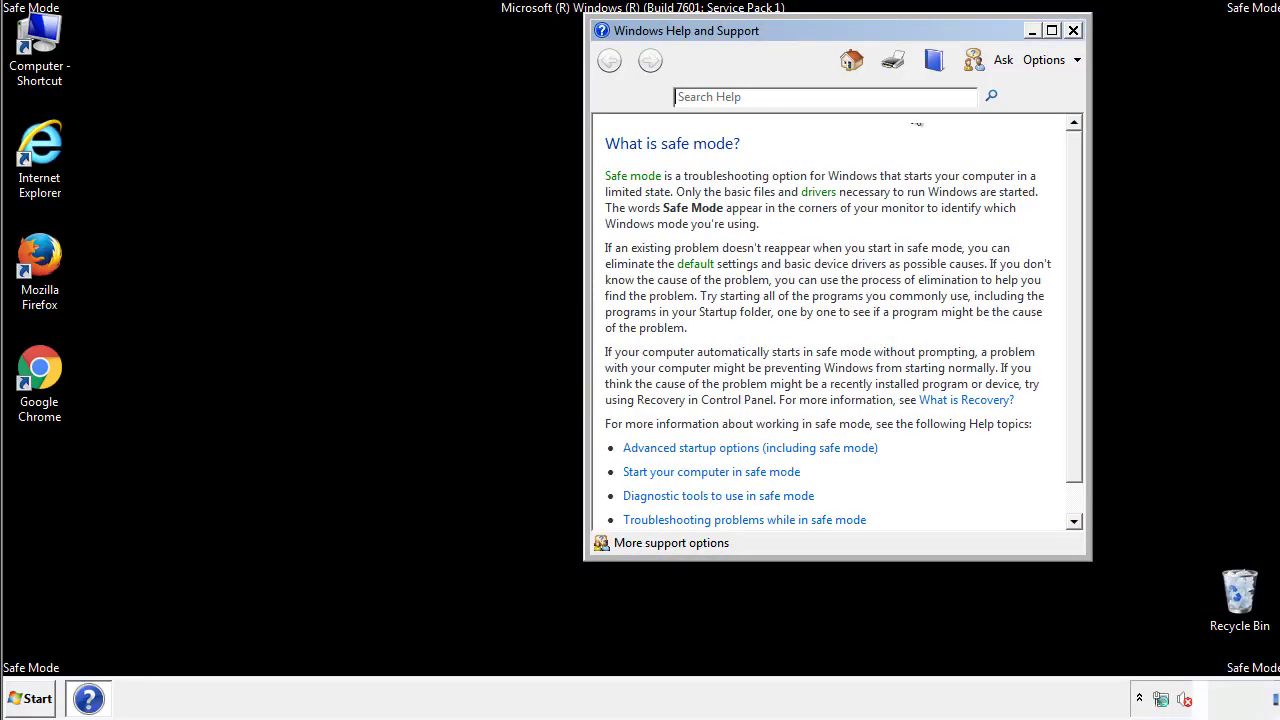
pyautogui.click(1073, 30)
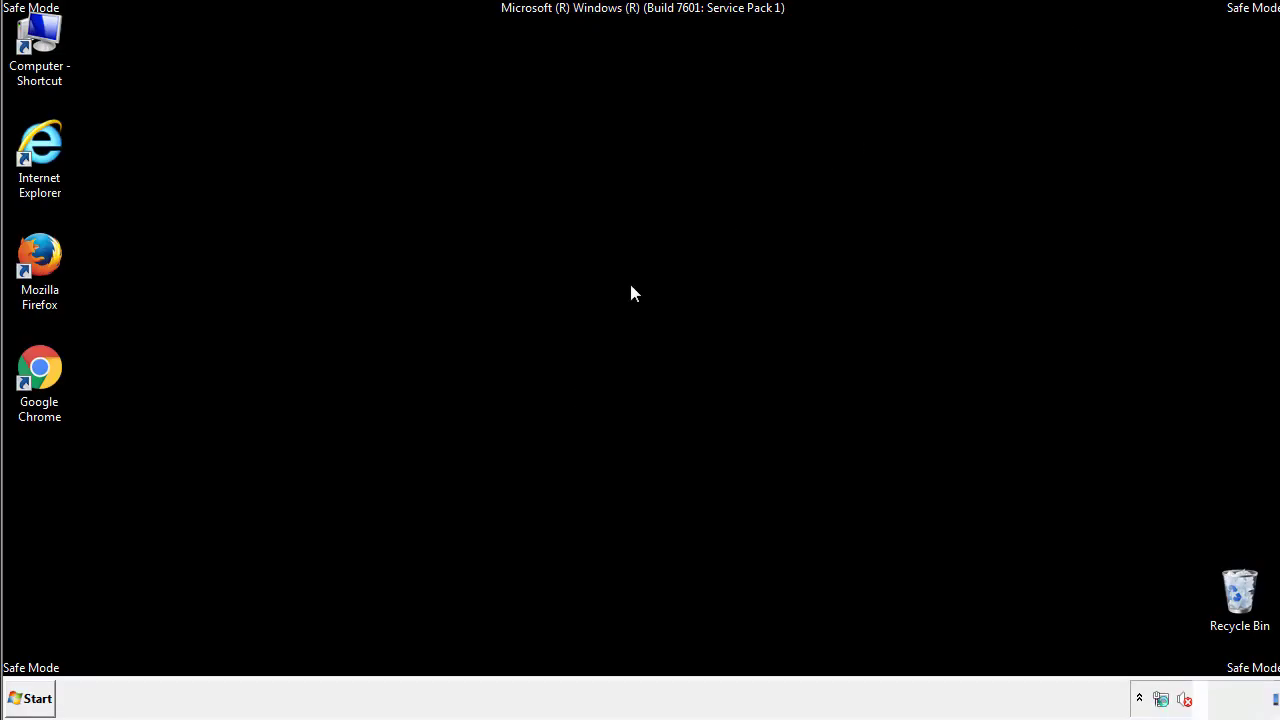
pyautogui.click(40, 697)
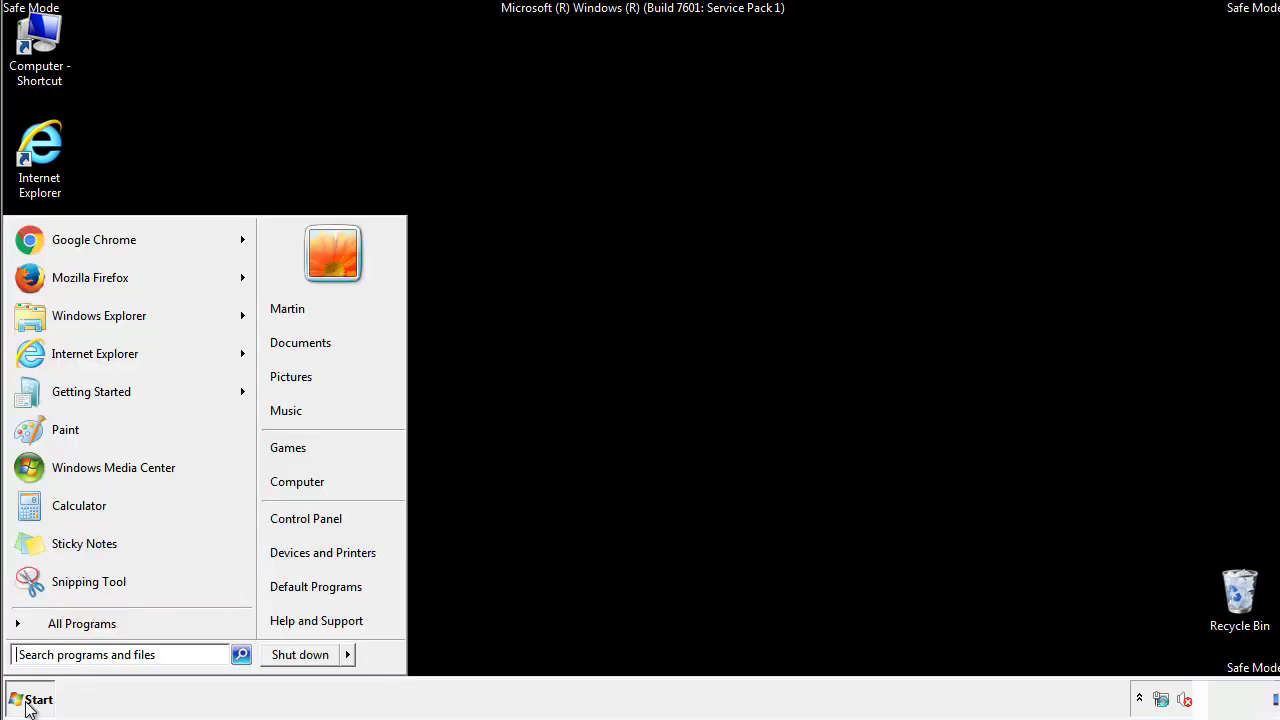
pyautogui.click(318, 515)
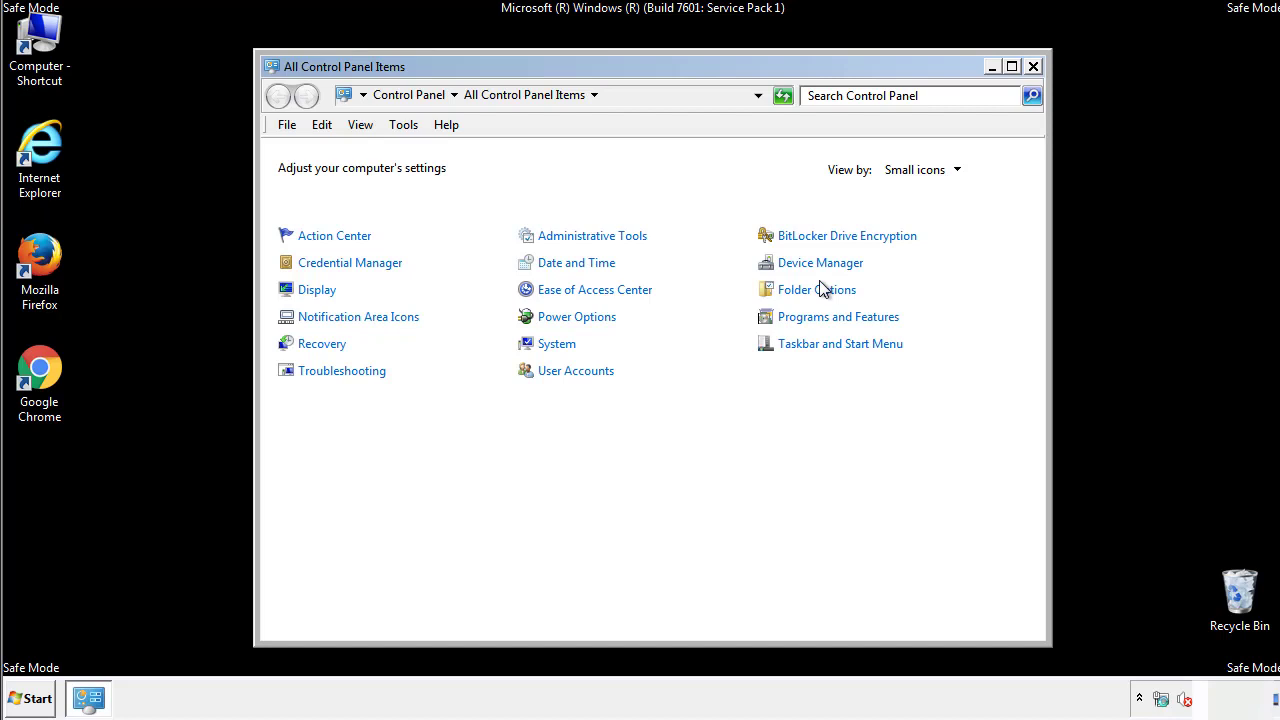
pyautogui.click(818, 290)
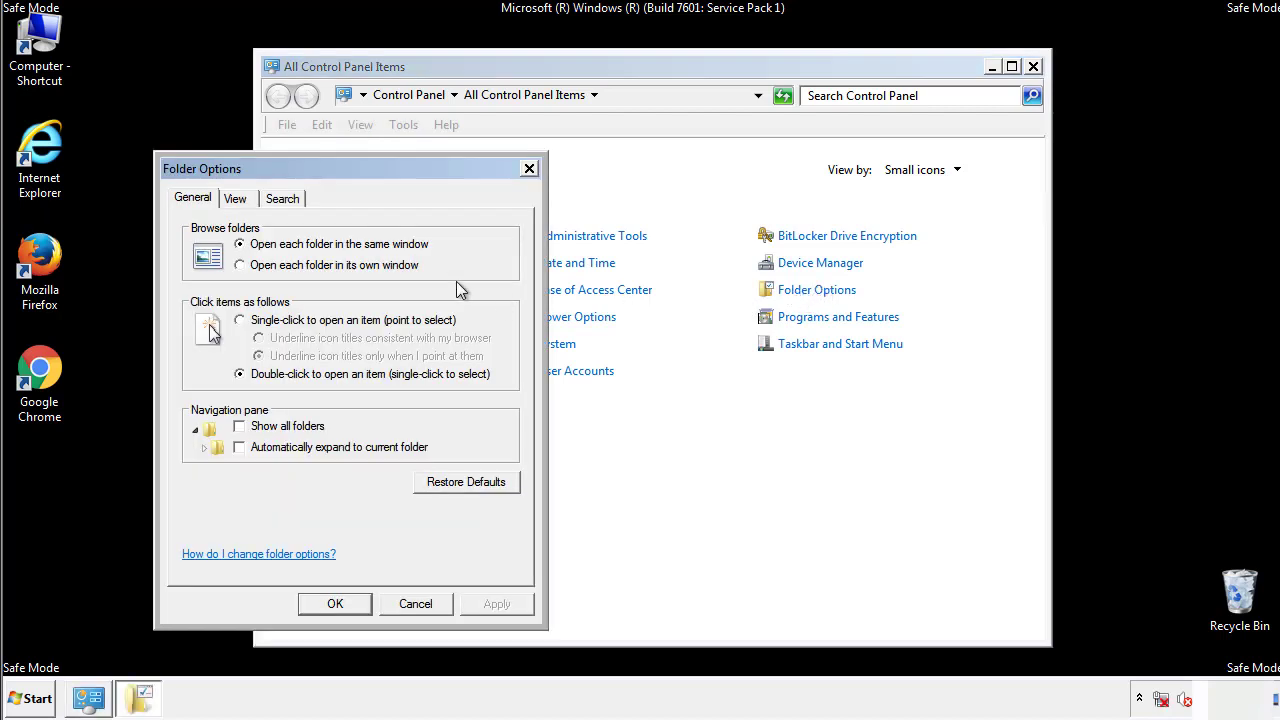
pyautogui.click(238, 203)
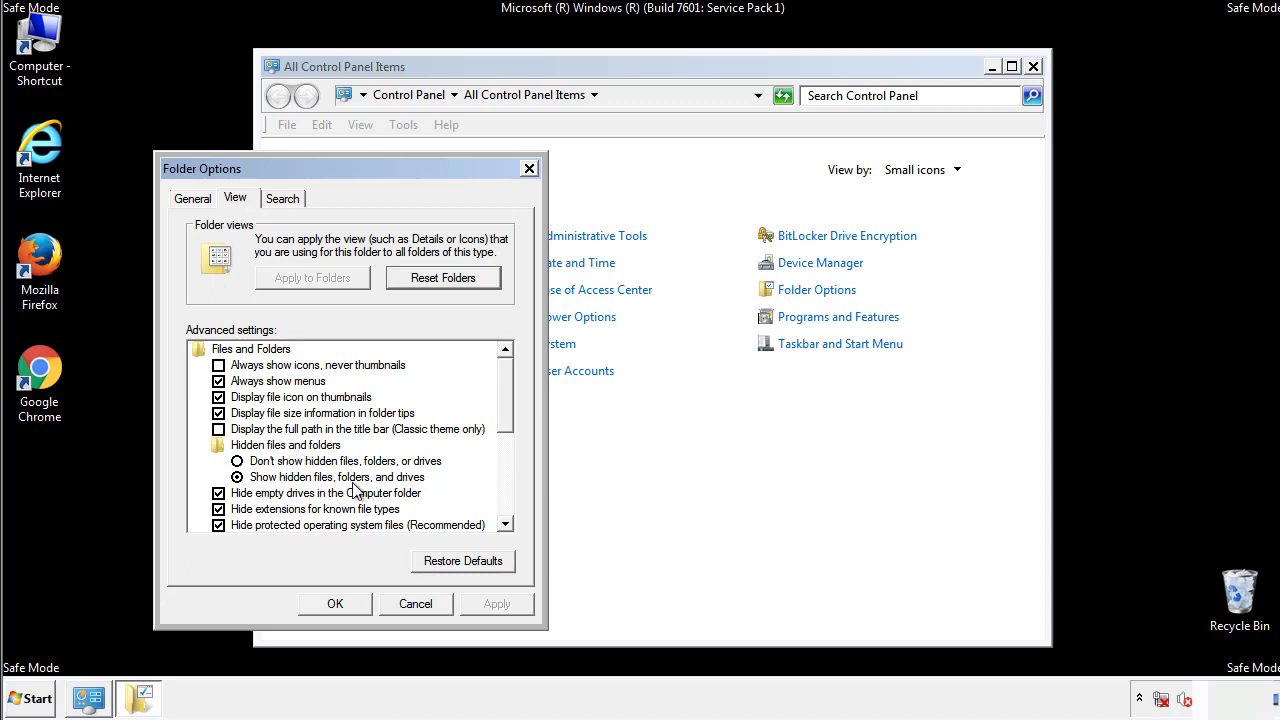
pyautogui.click(343, 603)
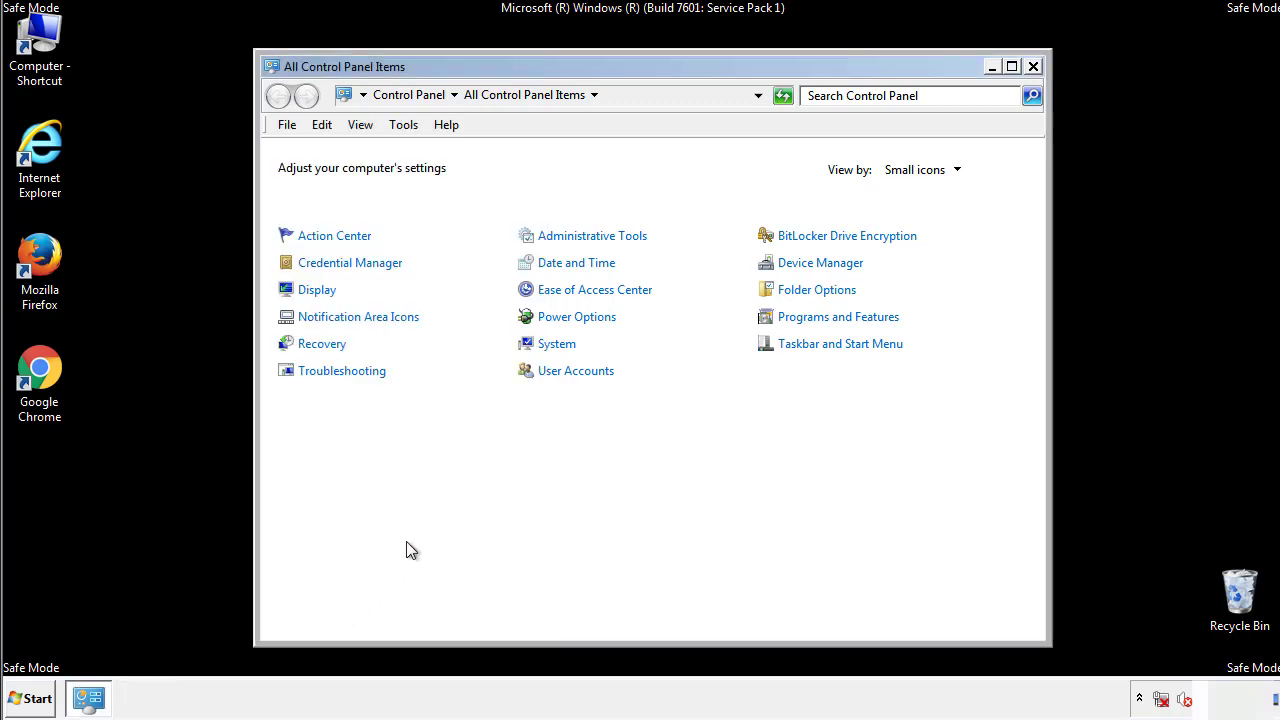
pyautogui.click(1033, 66)
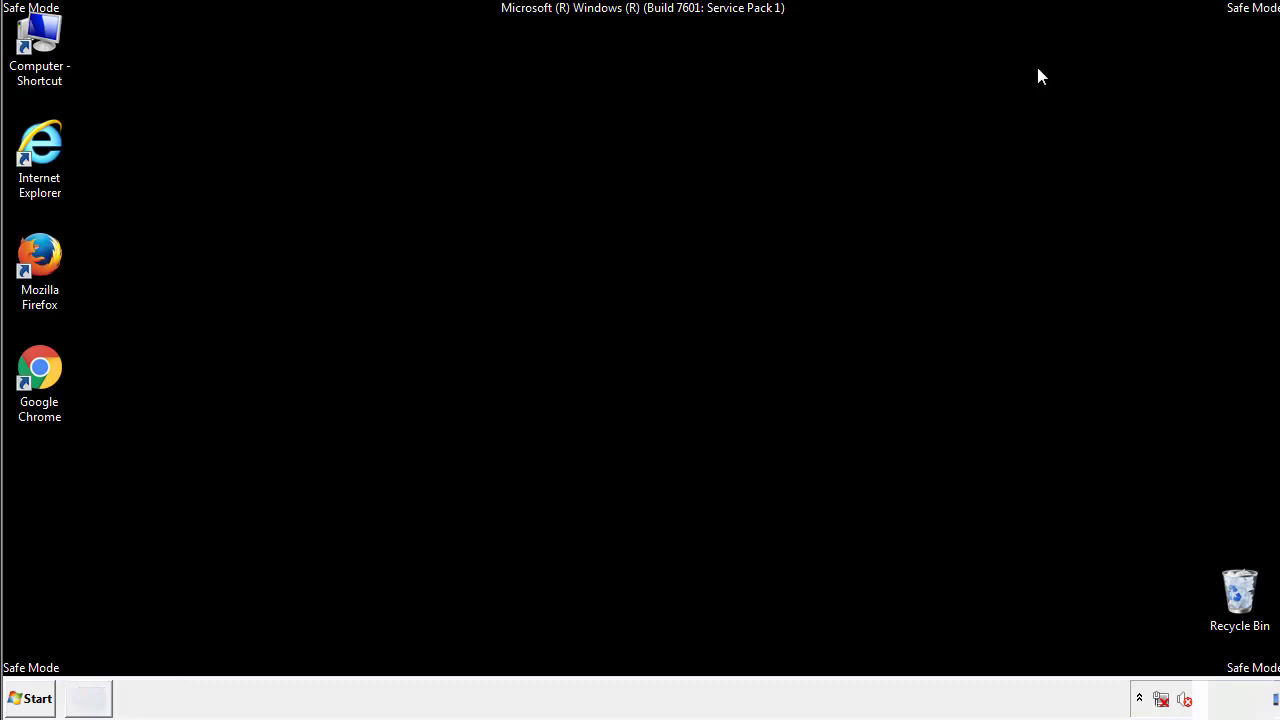
# - Browse from Computer through Local Disk (C:) into the Windows folder
pyautogui.doubleClick(42, 40)
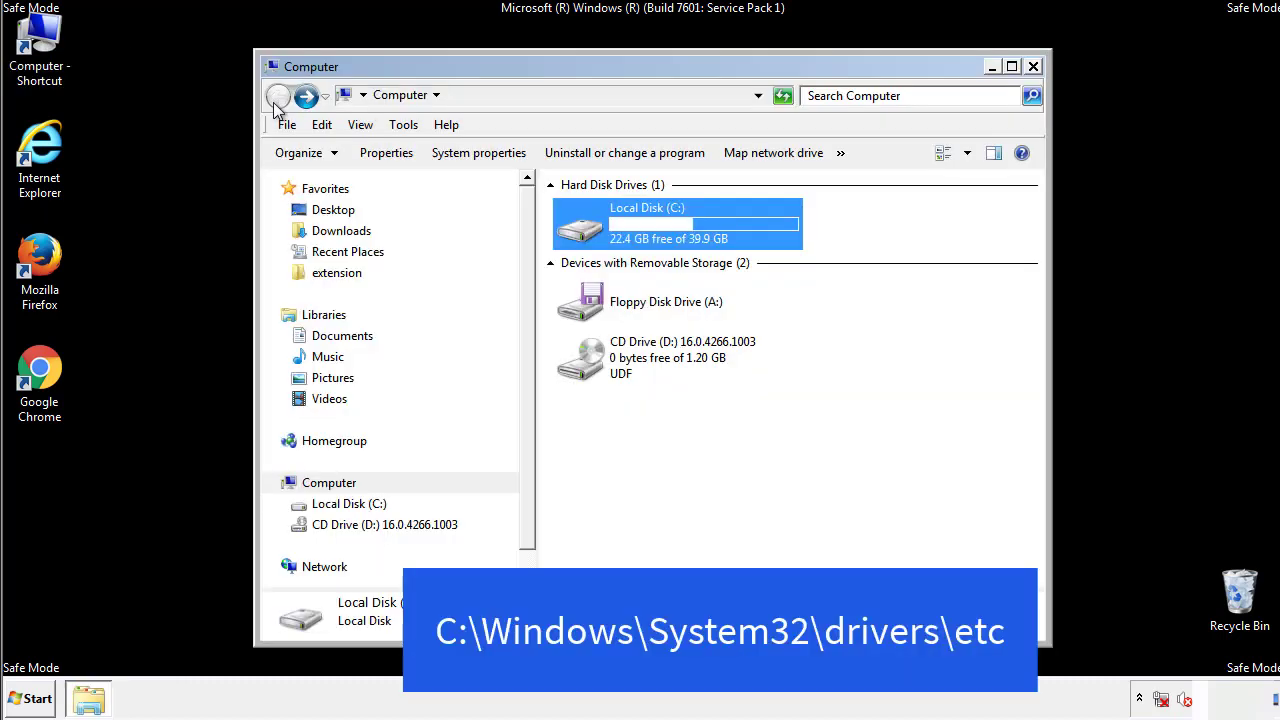
pyautogui.doubleClick(588, 232)
pyautogui.doubleClick(586, 366)
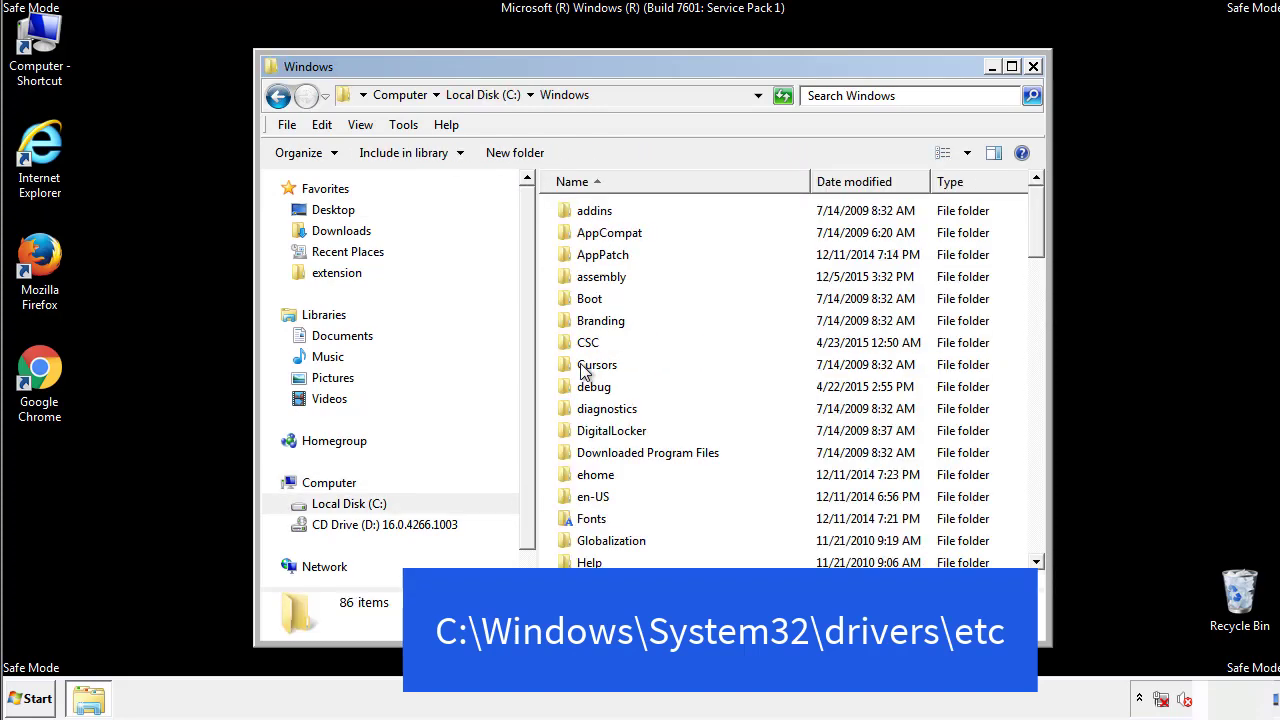
pyautogui.scroll(-2, 589, 450)
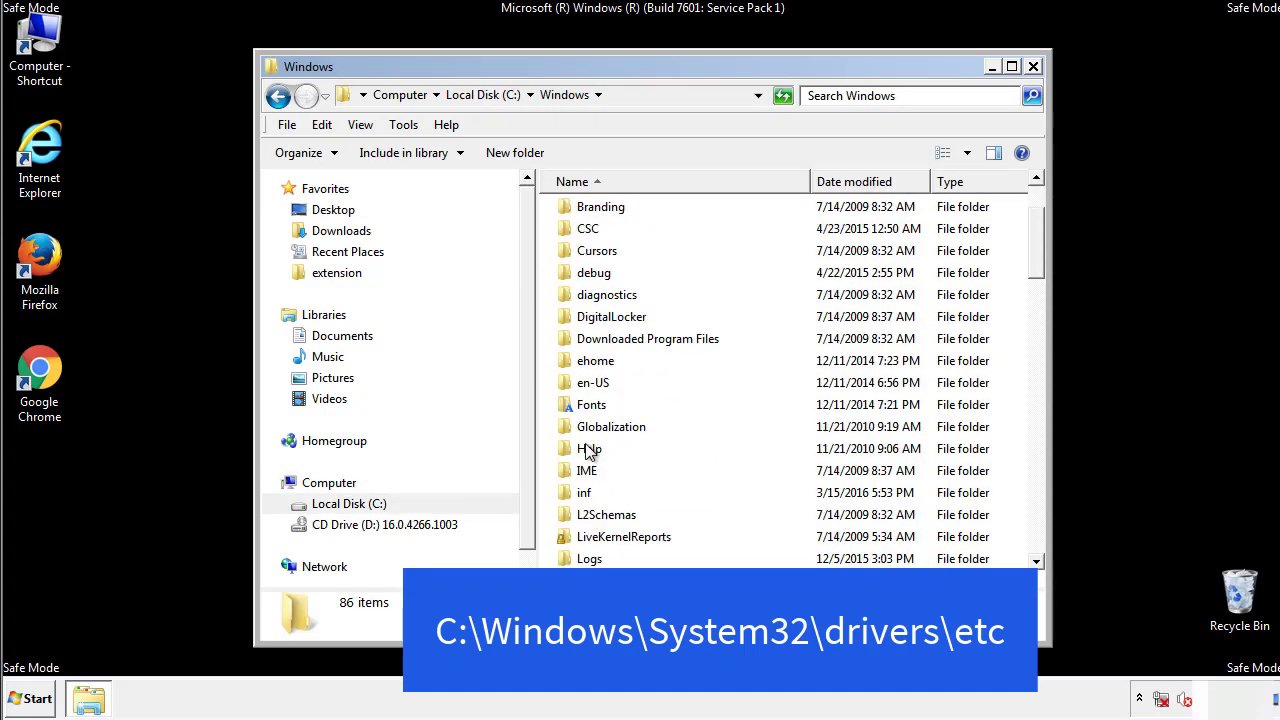
pyautogui.scroll(-2, 589, 452)
pyautogui.scroll(-2, 589, 452)
pyautogui.scroll(-3, 589, 452)
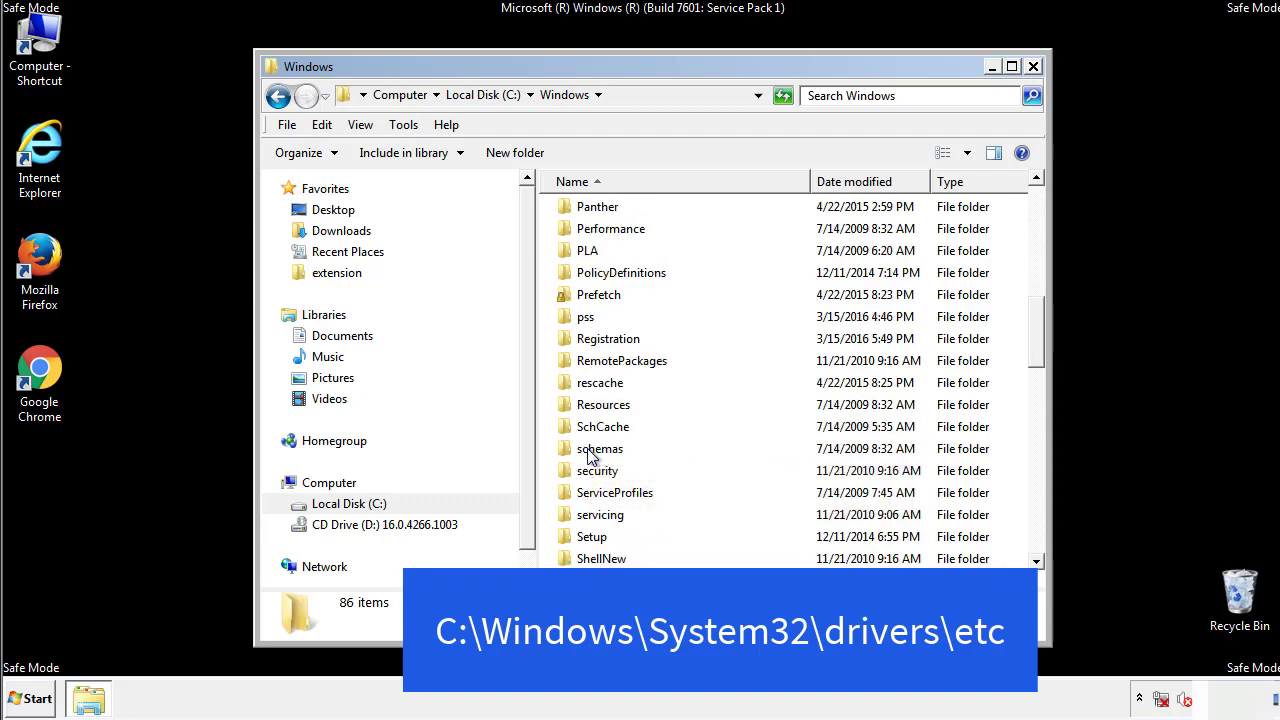
pyautogui.scroll(-2, 589, 452)
# - Go through System32, drivers and etc, and open the hosts file
pyautogui.doubleClick(606, 514)
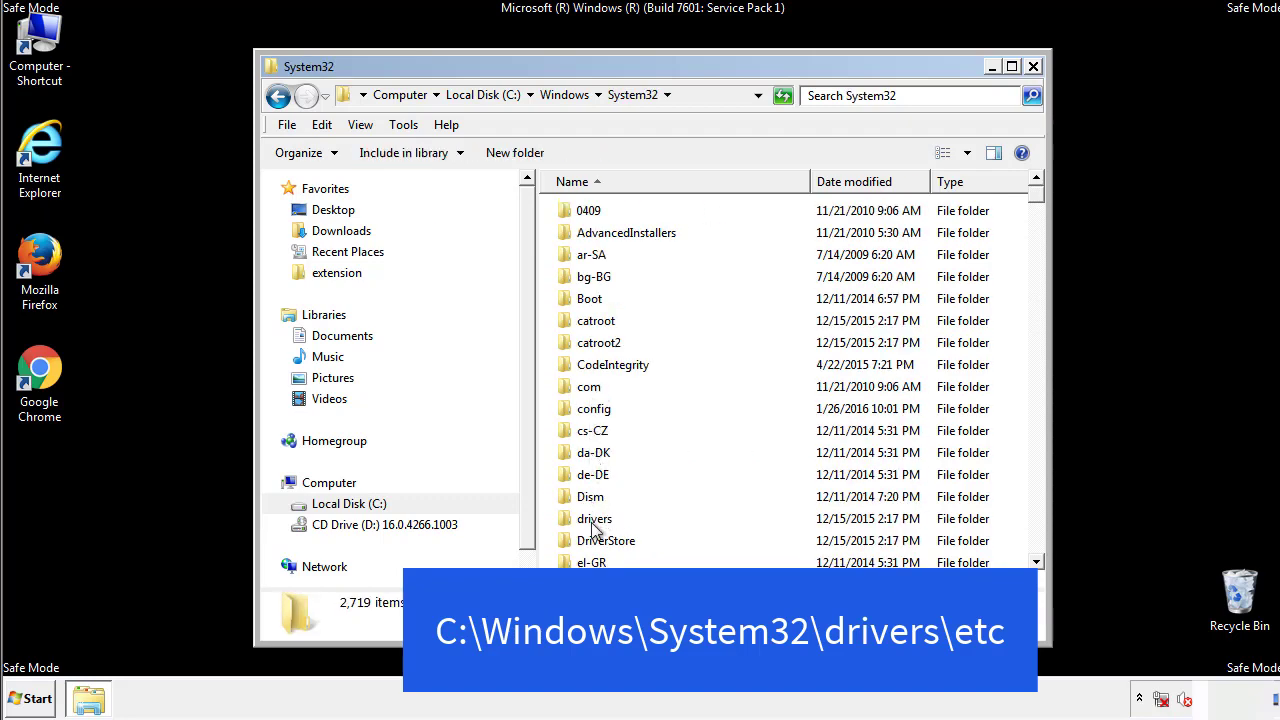
pyautogui.doubleClick(594, 520)
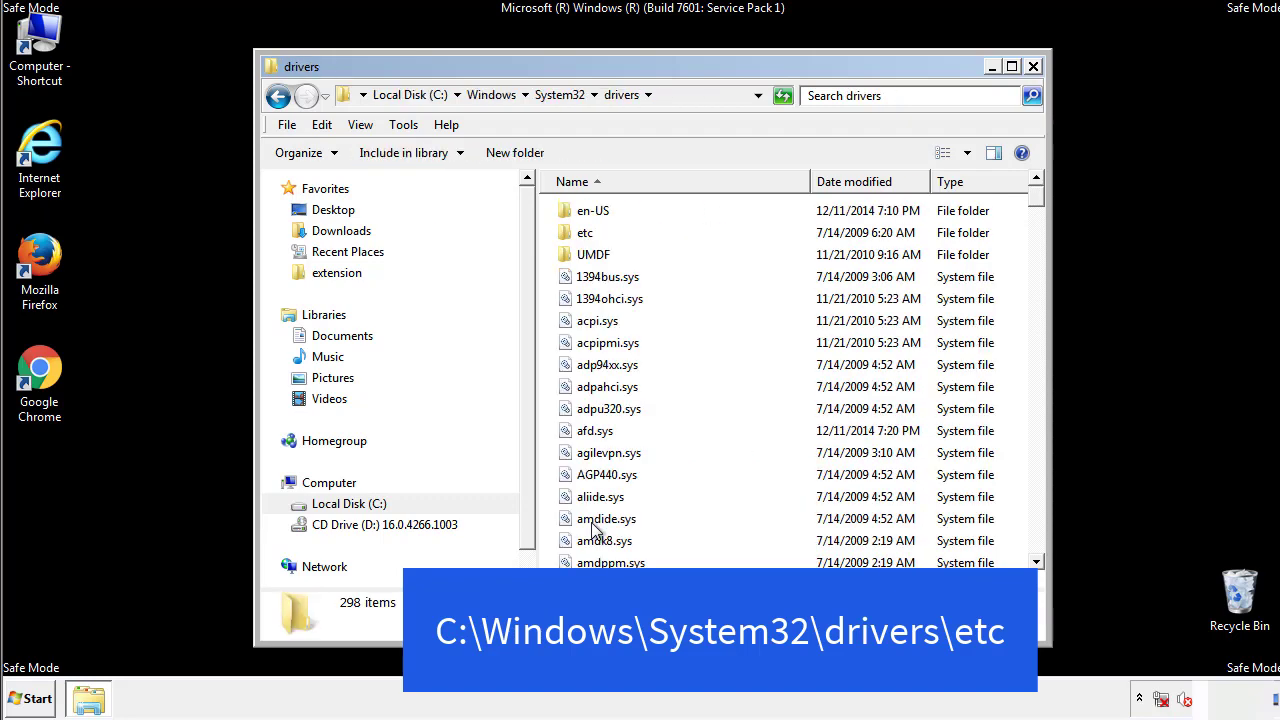
pyautogui.doubleClick(574, 240)
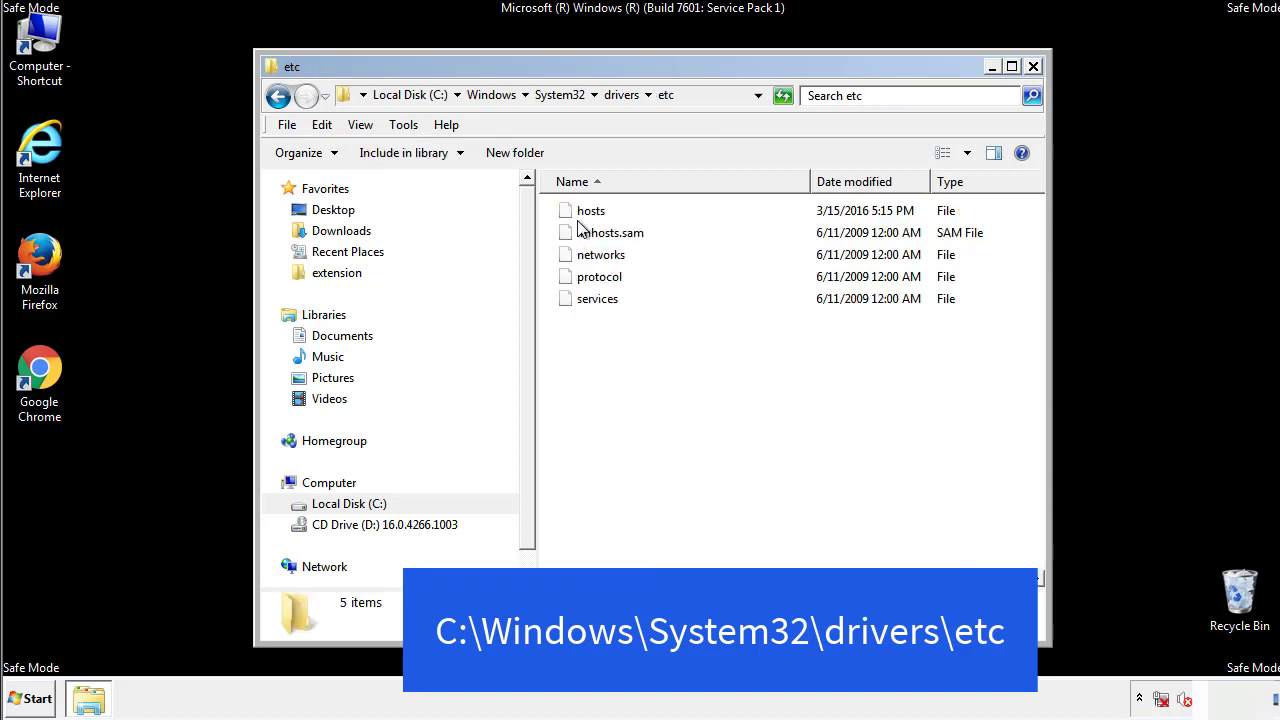
pyautogui.doubleClick(581, 212)
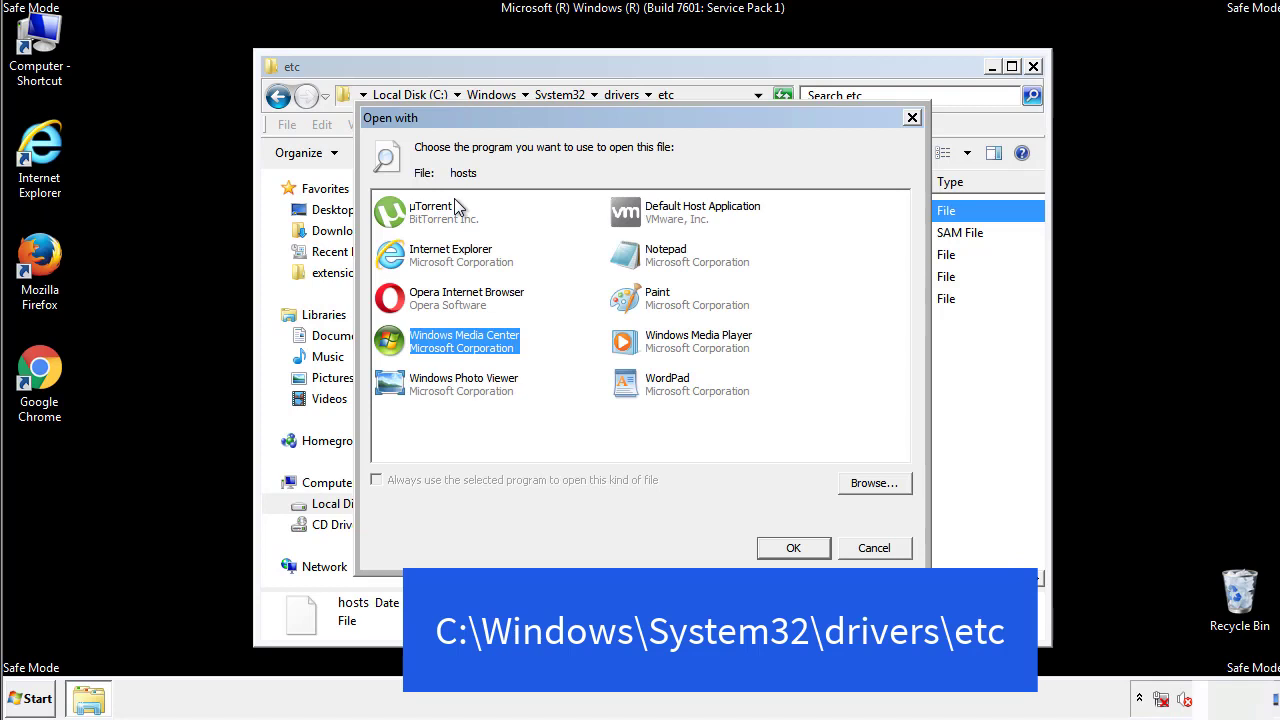
# - Open the hosts file in Notepad
pyautogui.click(647, 260)
pyautogui.click(792, 548)
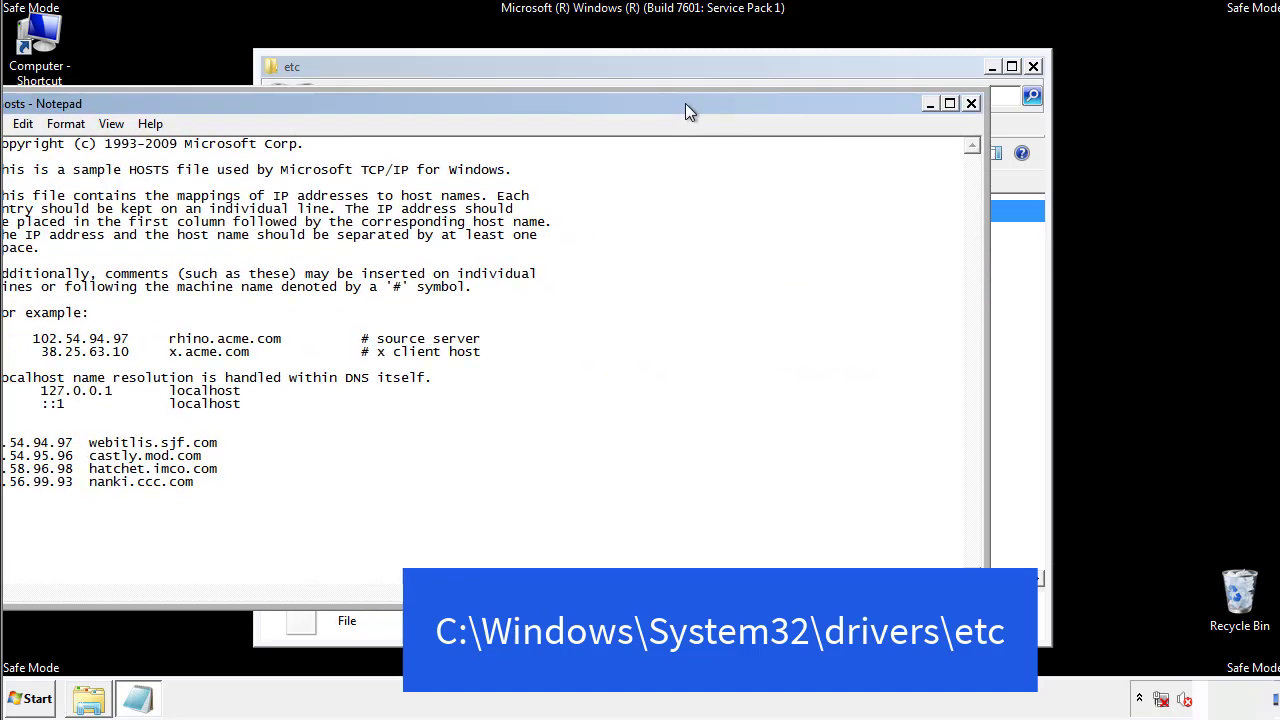
pyautogui.moveTo(523, 90); pyautogui.dragTo(814, 109)
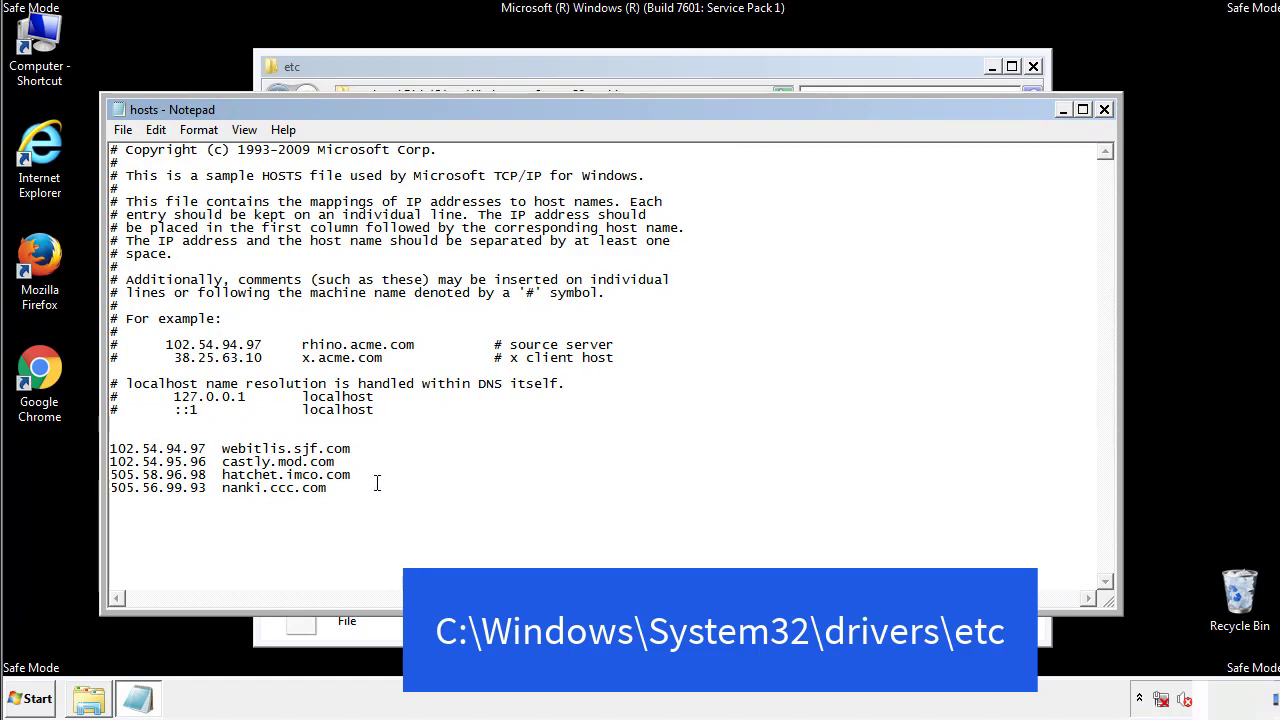
# - Delete the four custom host entries and save the hosts file
pyautogui.moveTo(357, 489); pyautogui.dragTo(135, 443)
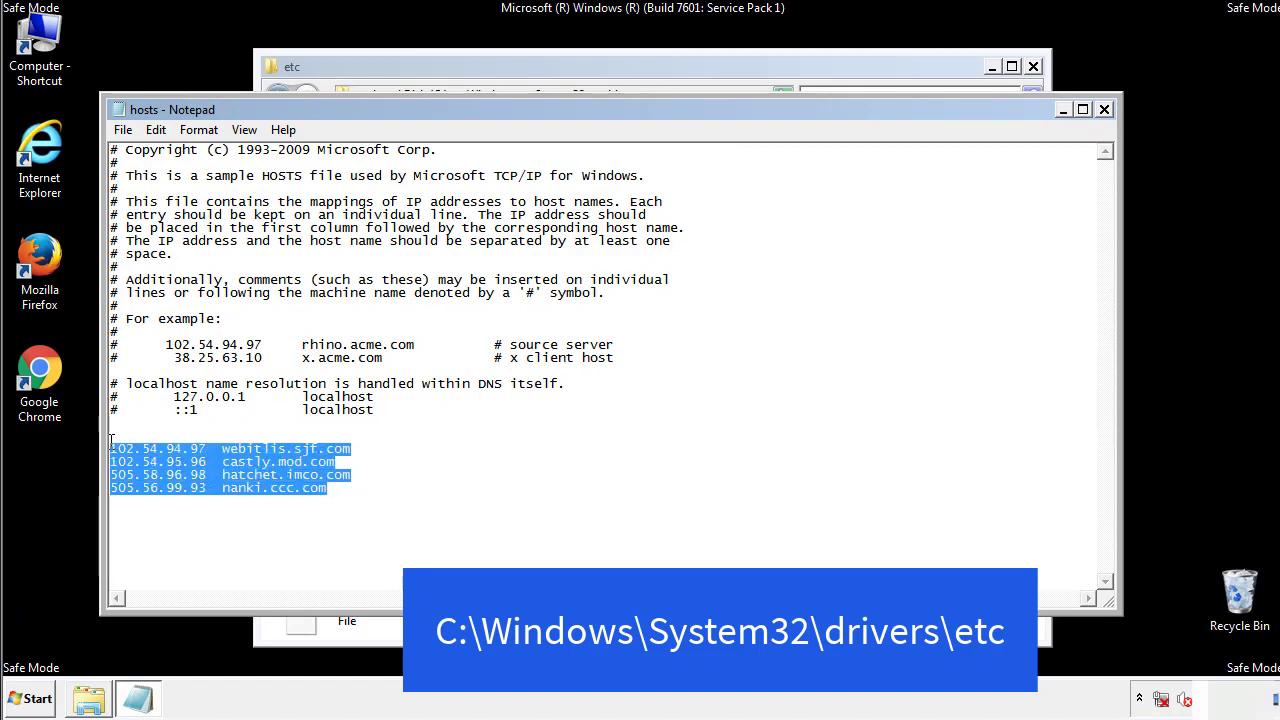
pyautogui.press('Delete')
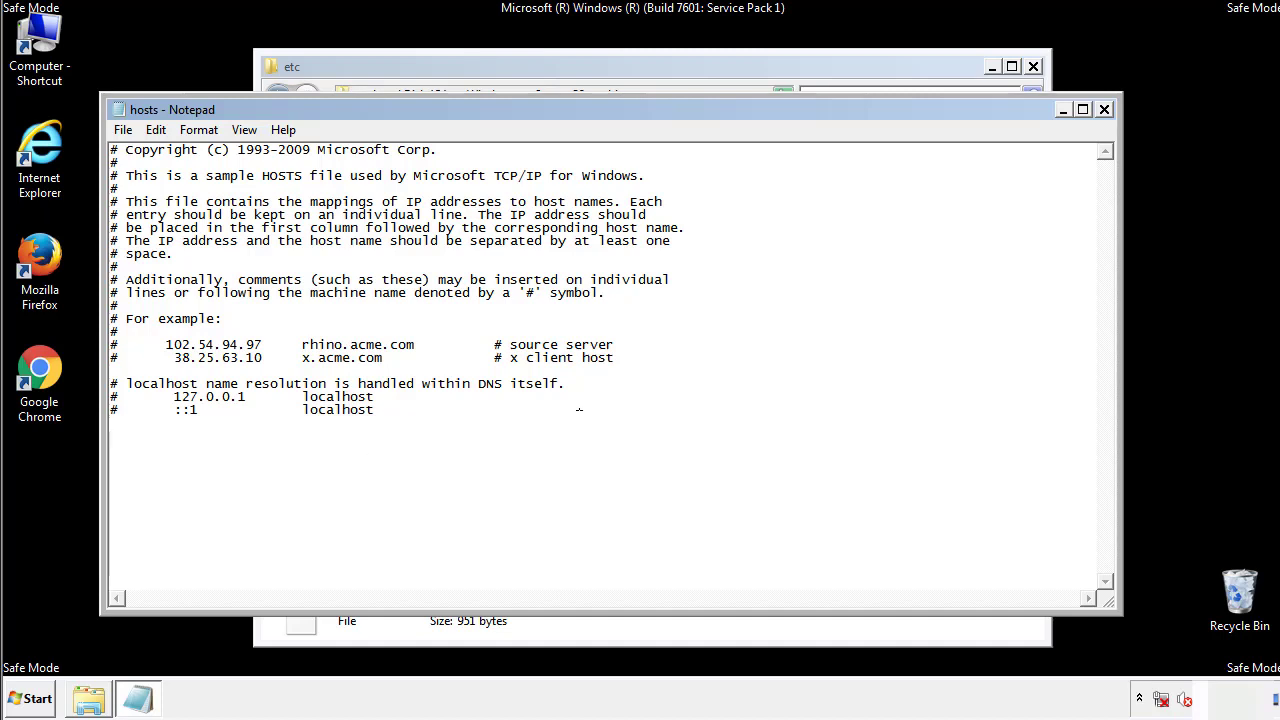
pyautogui.click(1105, 110)
pyautogui.click(564, 366)
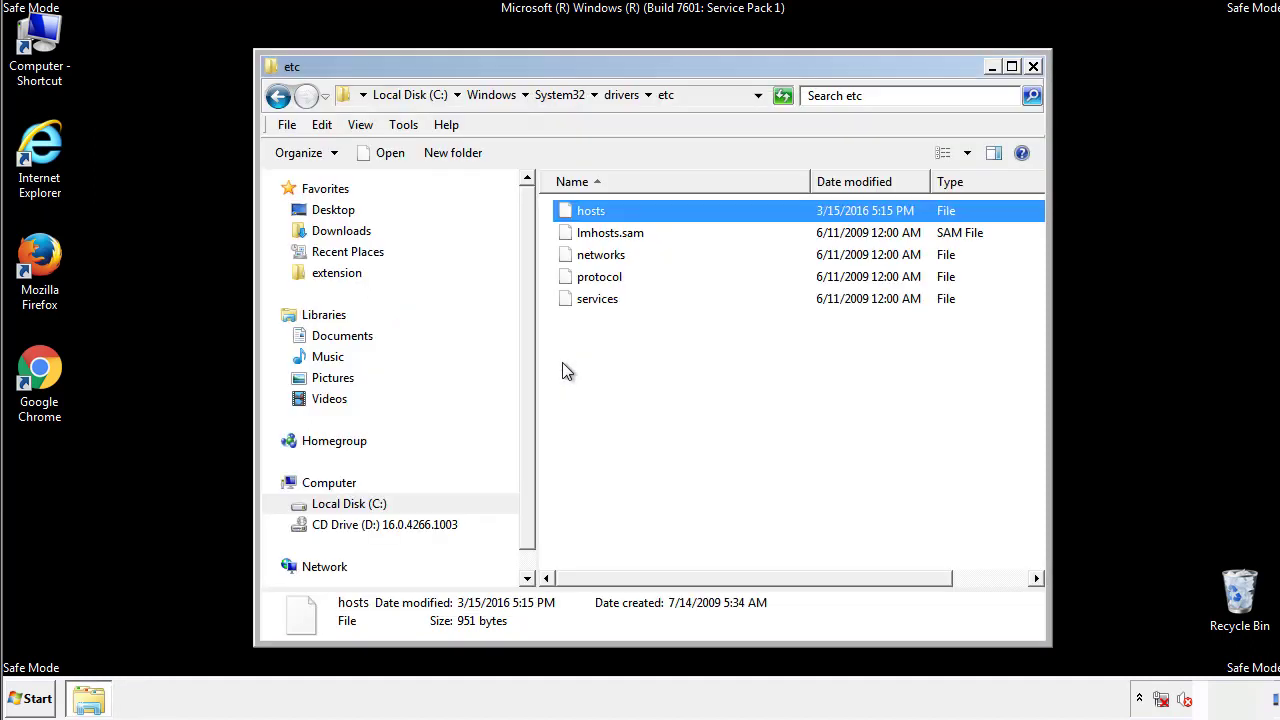
# - Close the etc window and open the Startup folder from All Programs
pyautogui.click(1033, 67)
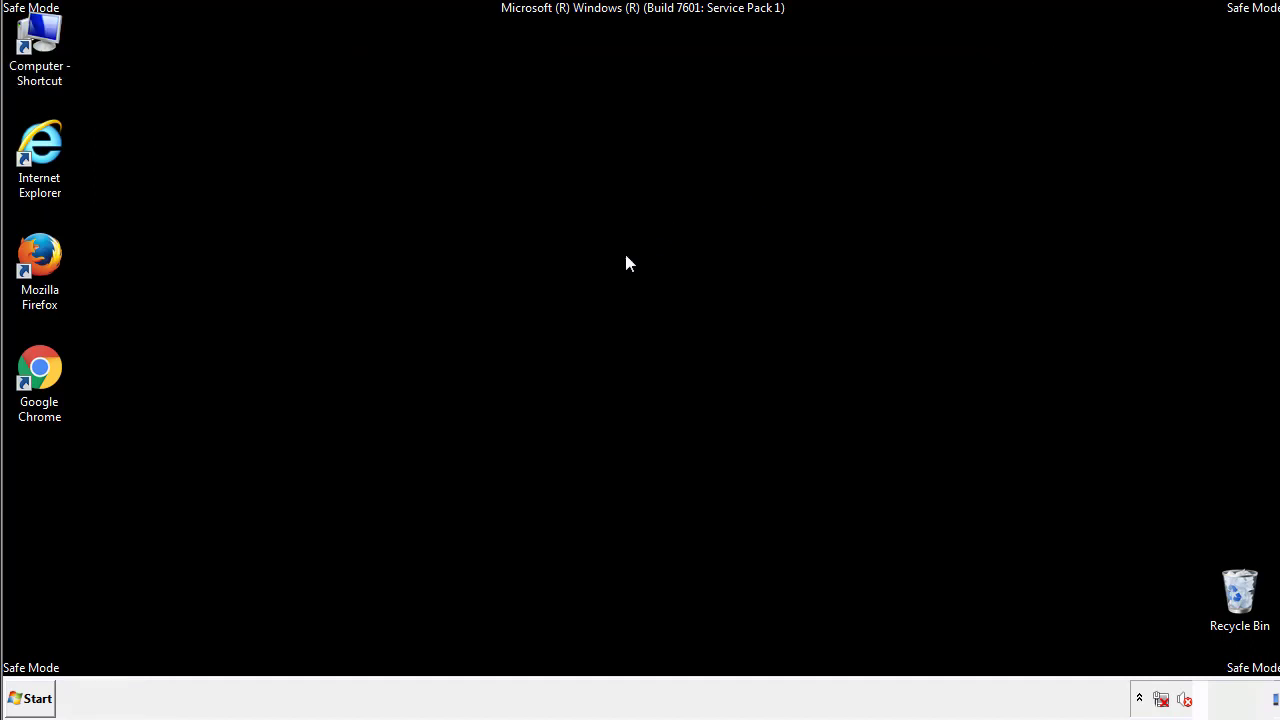
pyautogui.click(38, 698)
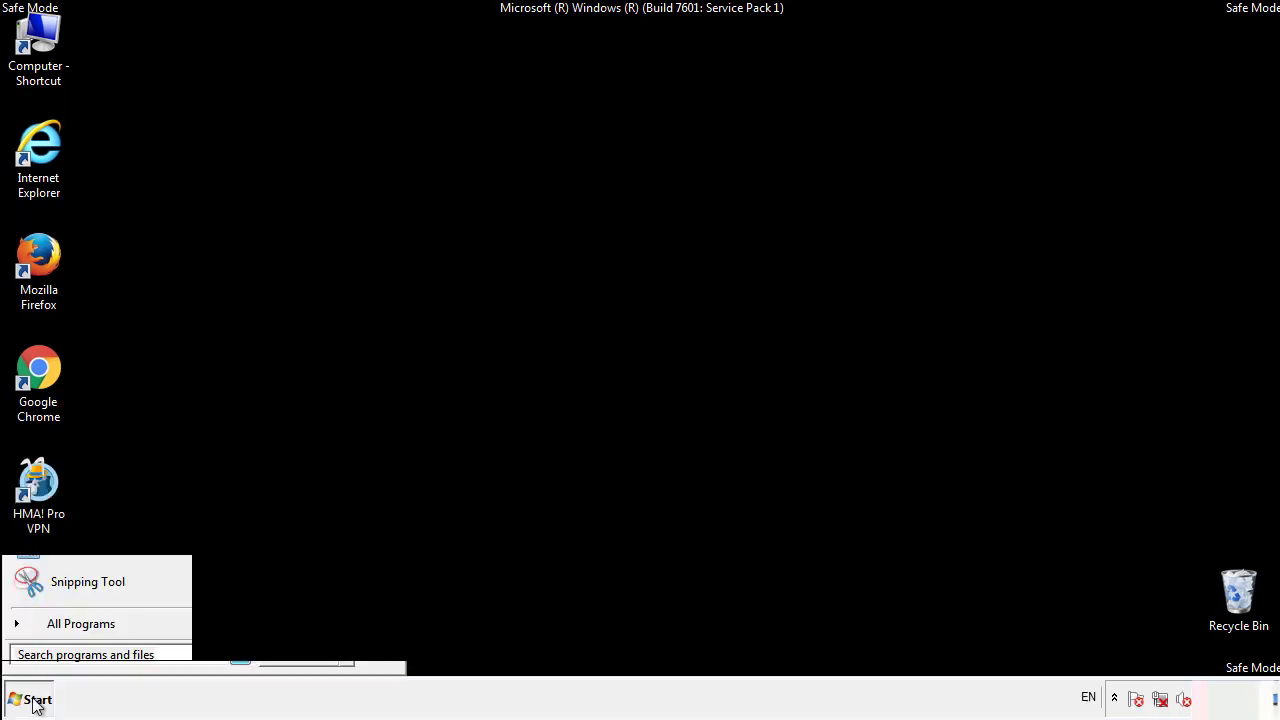
pyautogui.click(57, 631)
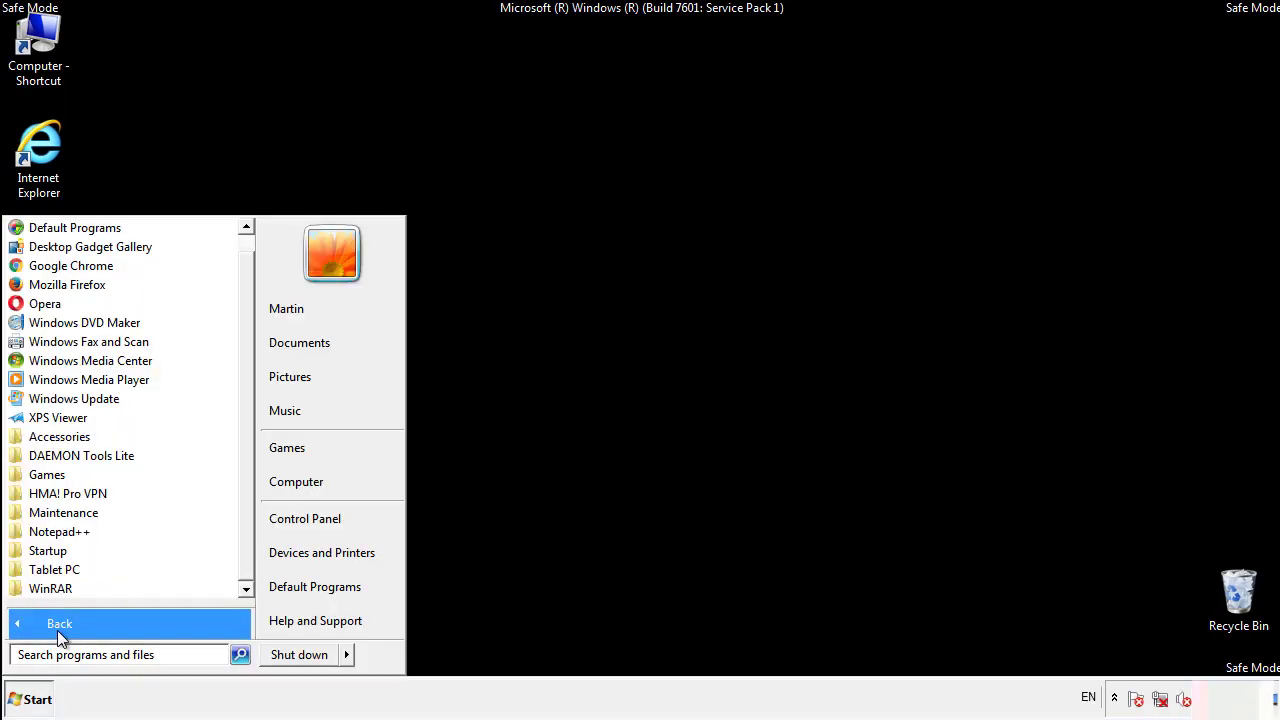
pyautogui.rightClick(50, 549)
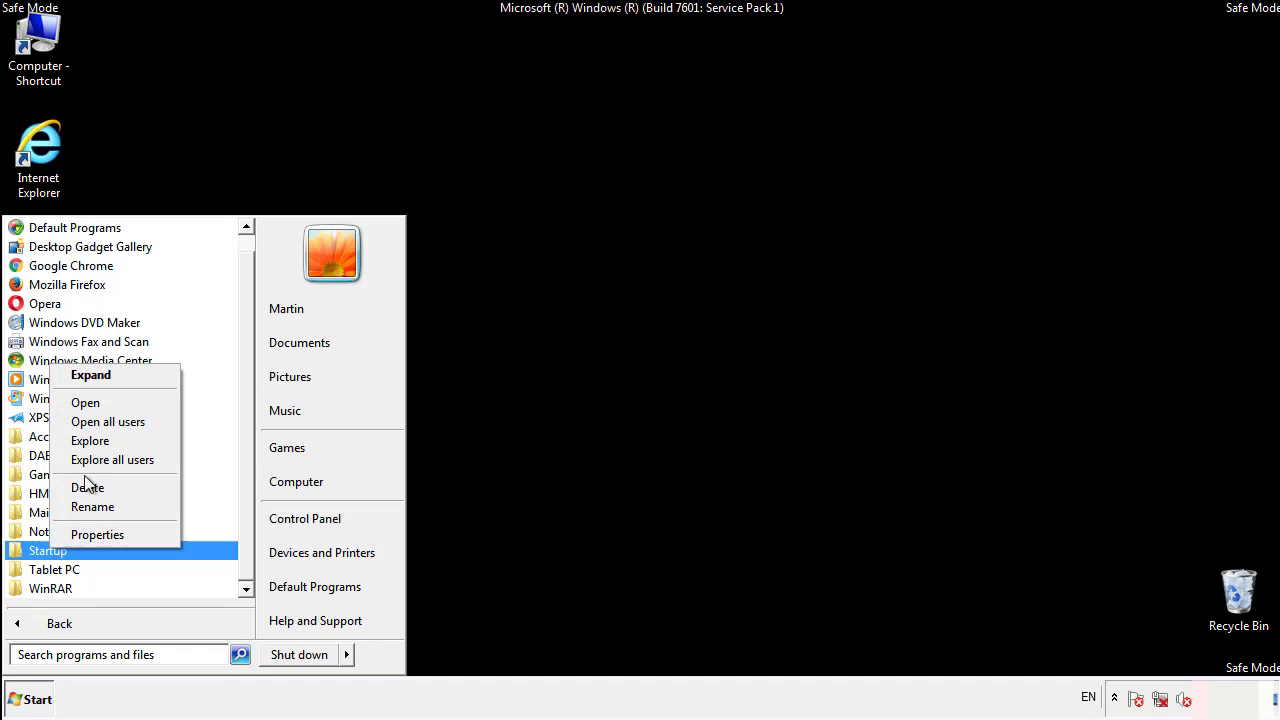
pyautogui.click(98, 403)
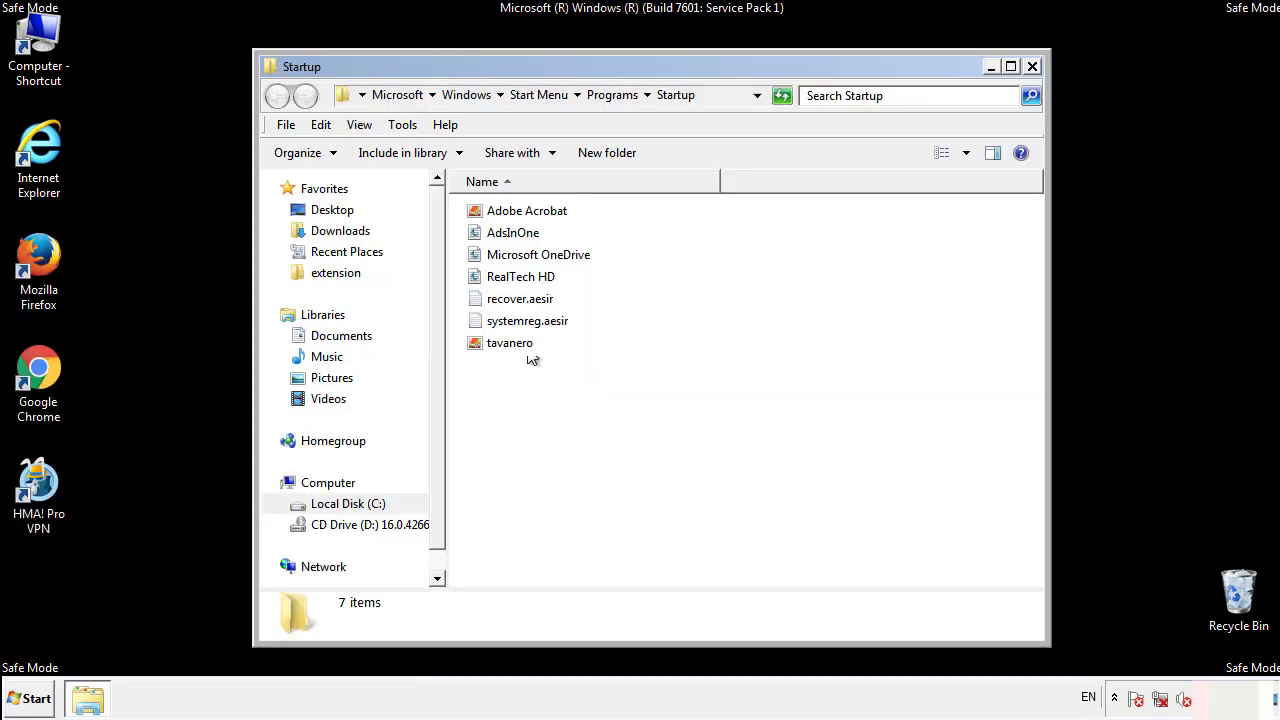
# - Delete AdsInOne, recover.aesir, systemreg.aesir and tavanero from Startup
pyautogui.click(521, 237)
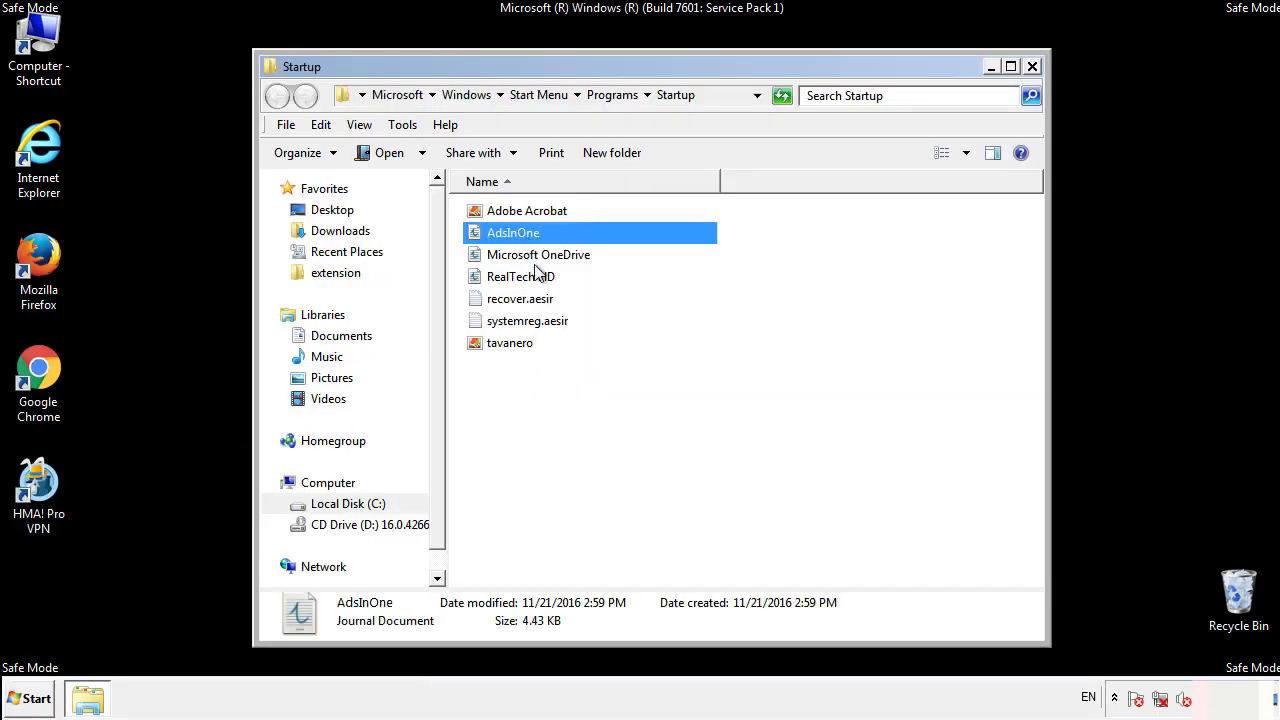
pyautogui.keyDown('ctrl'); pyautogui.click(520, 300); pyautogui.keyUp('ctrl')
pyautogui.keyDown('ctrl'); pyautogui.click(535, 320); pyautogui.keyUp('ctrl')
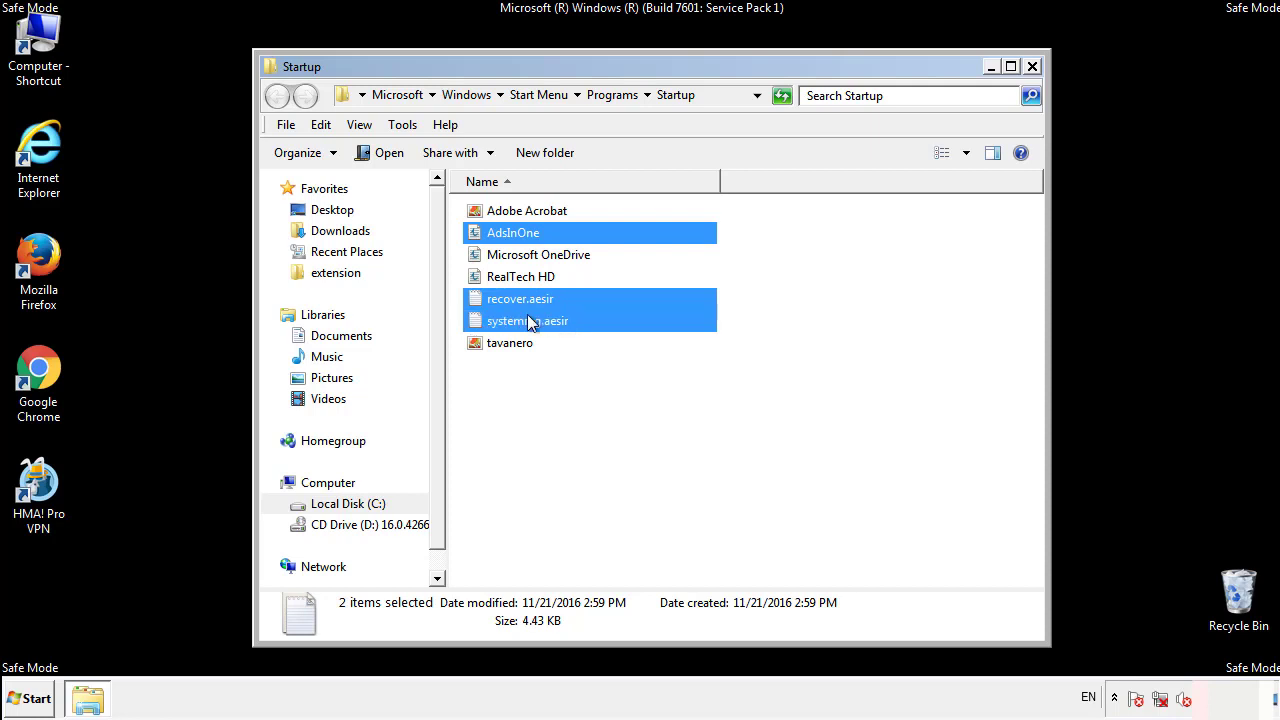
pyautogui.keyDown('ctrl'); pyautogui.click(512, 343); pyautogui.keyUp('ctrl')
pyautogui.rightClick(506, 344)
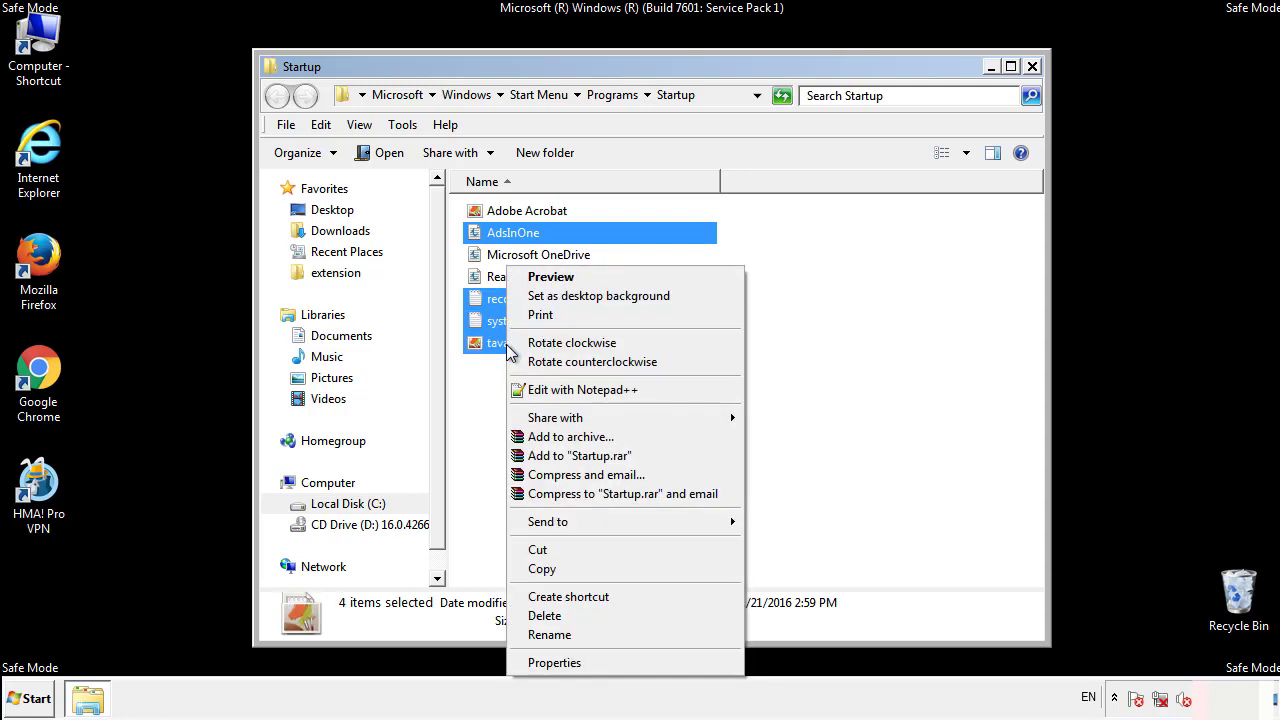
pyautogui.click(542, 615)
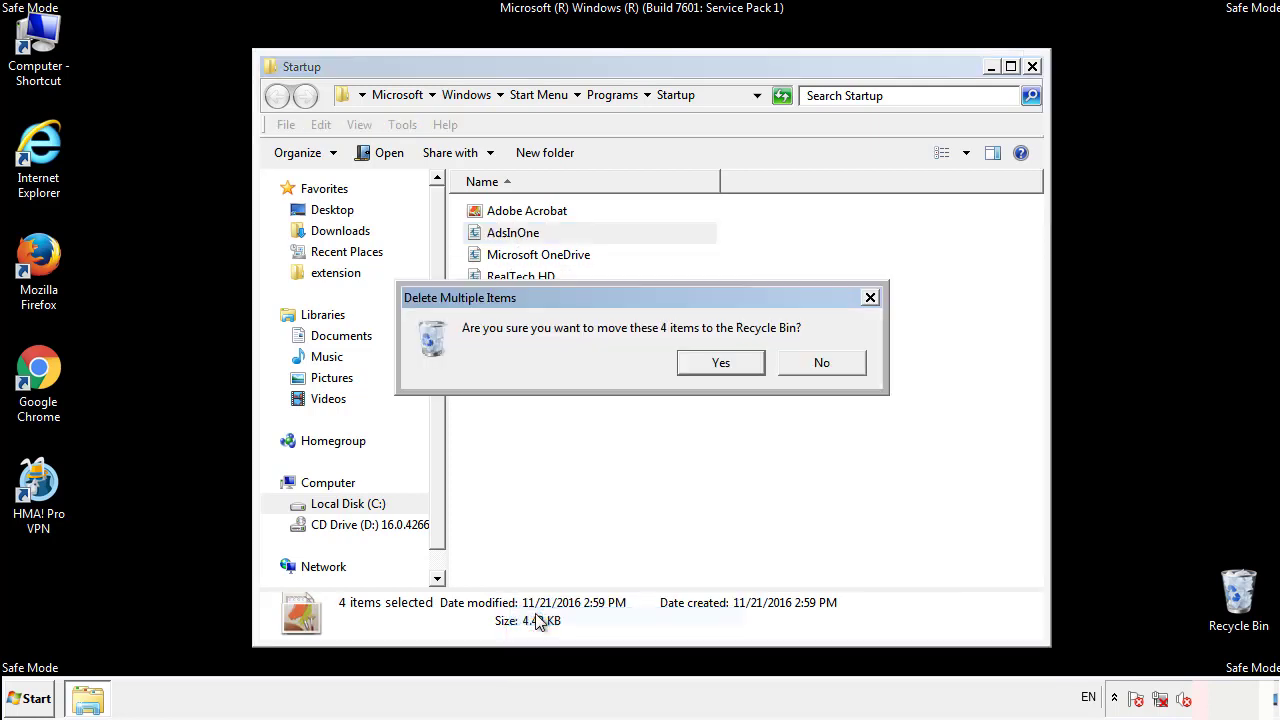
pyautogui.click(702, 364)
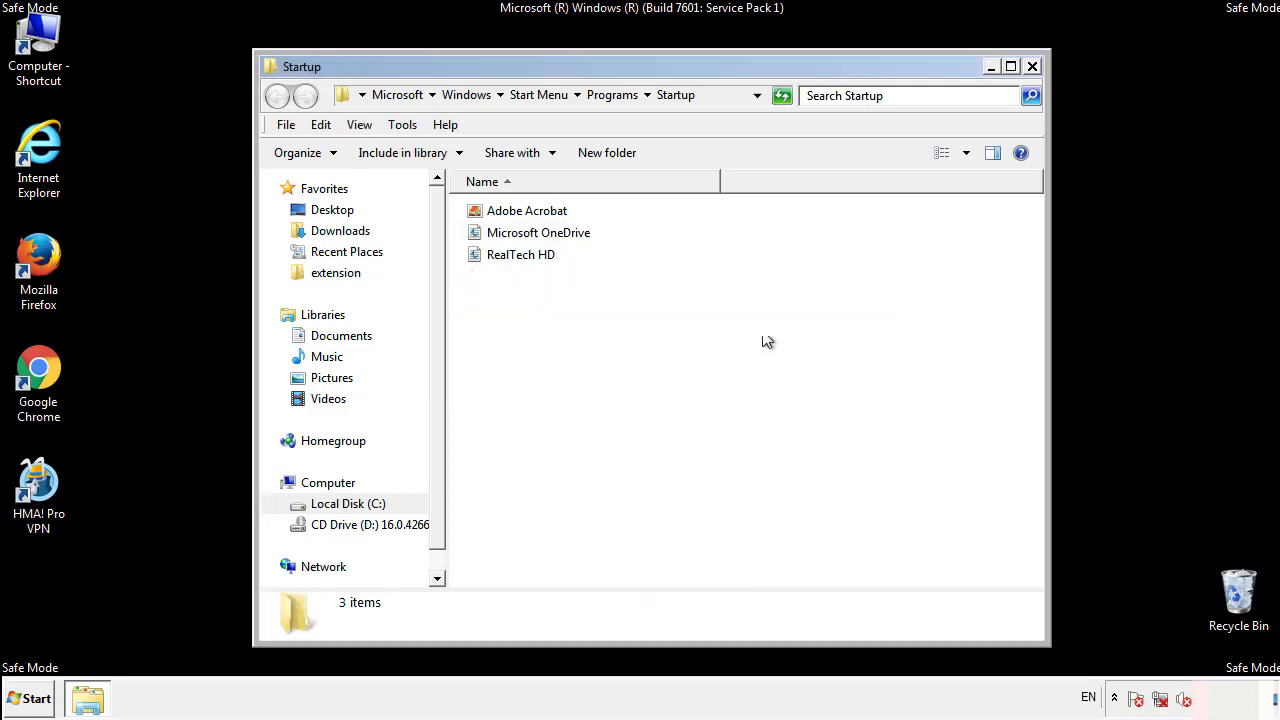
pyautogui.click(1036, 78)
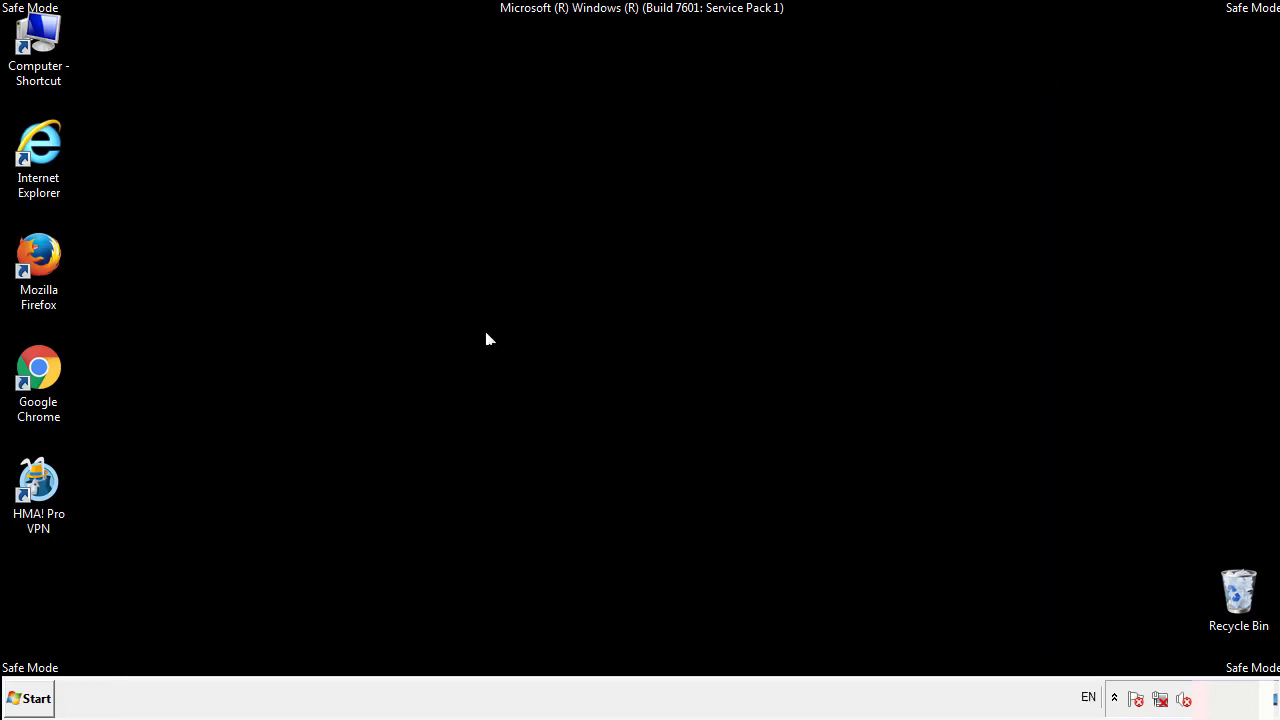
# - Launch regedit and expand HKEY_LOCAL_MACHINE and its SOFTWARE key
pyautogui.click(30, 705)
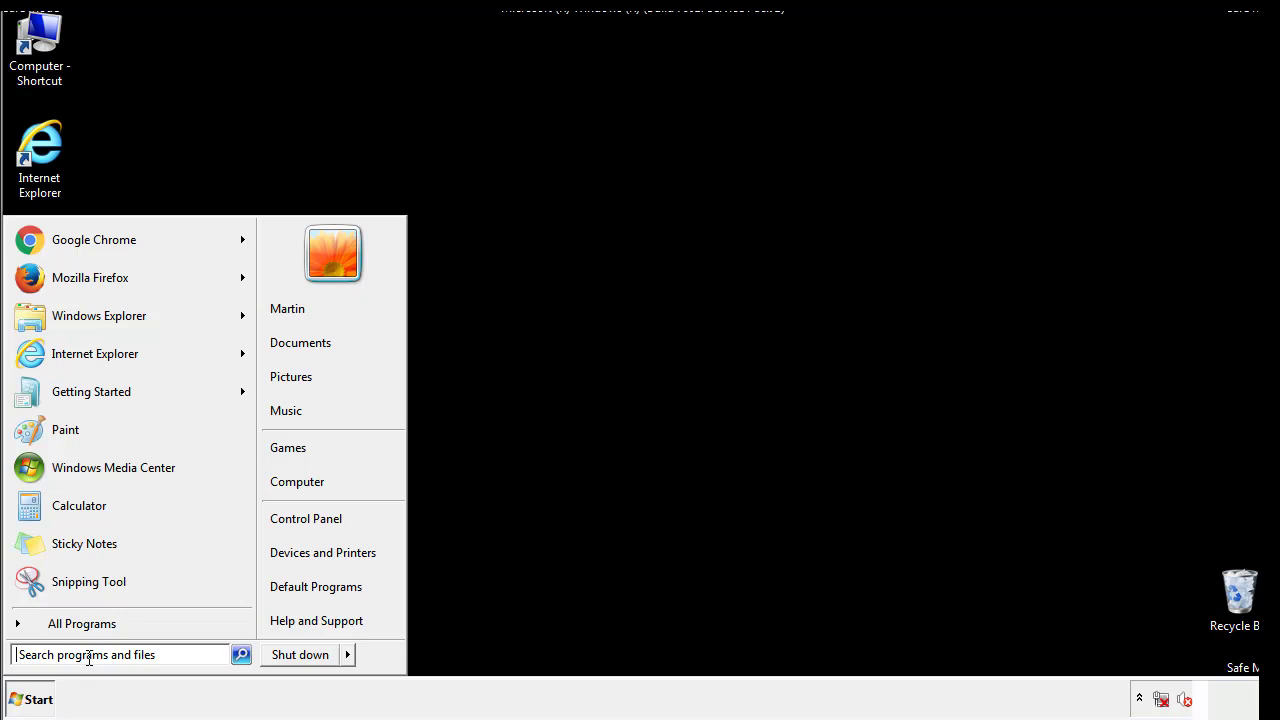
pyautogui.write('reged')
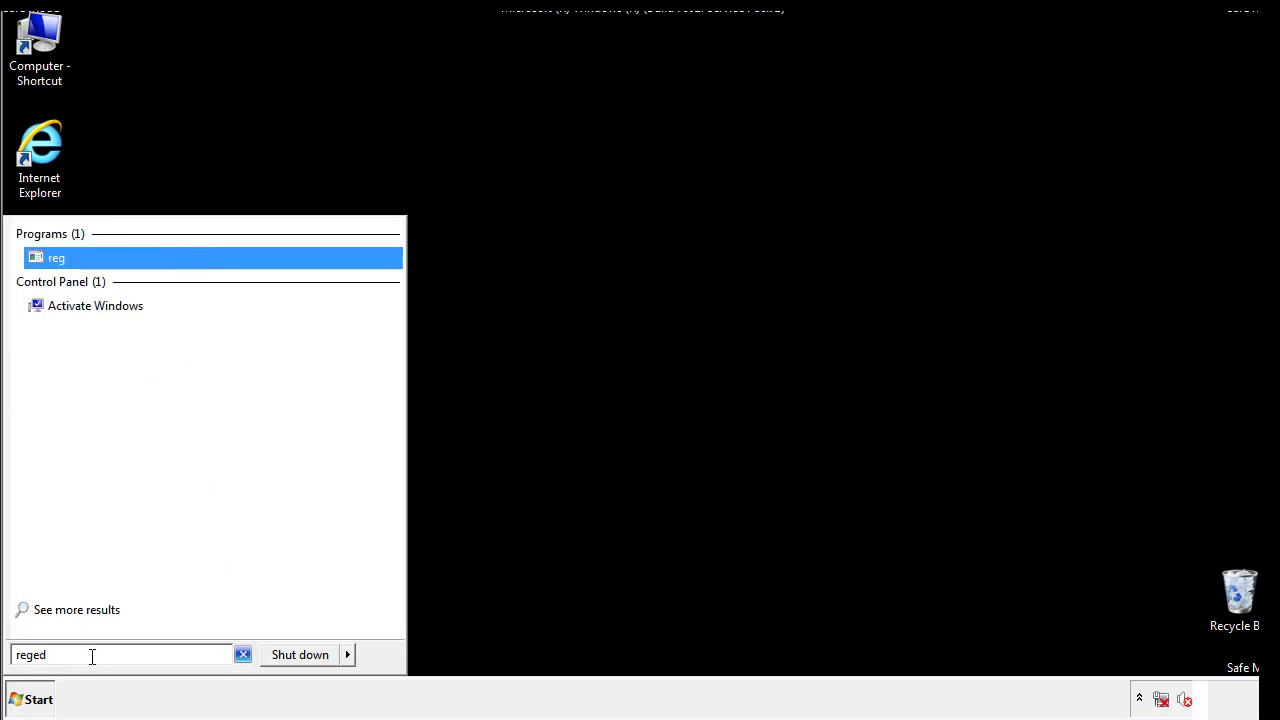
pyautogui.write('it')
pyautogui.press('Return')
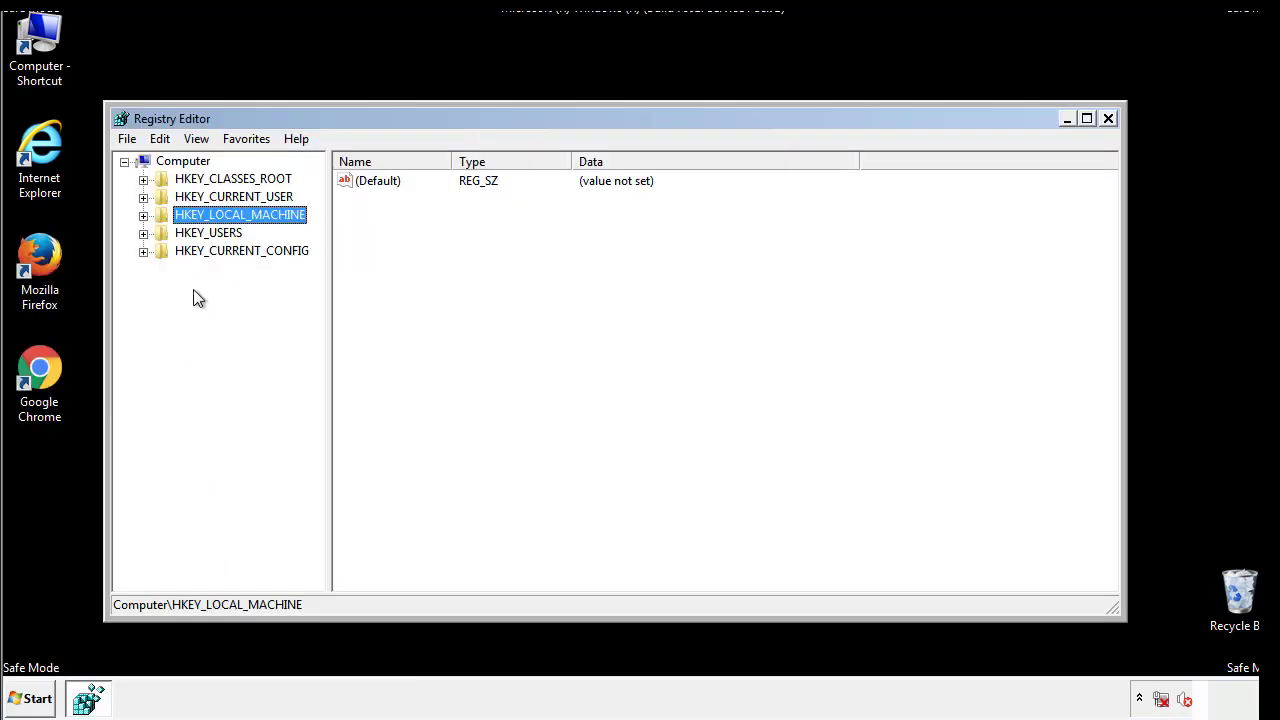
pyautogui.click(143, 215)
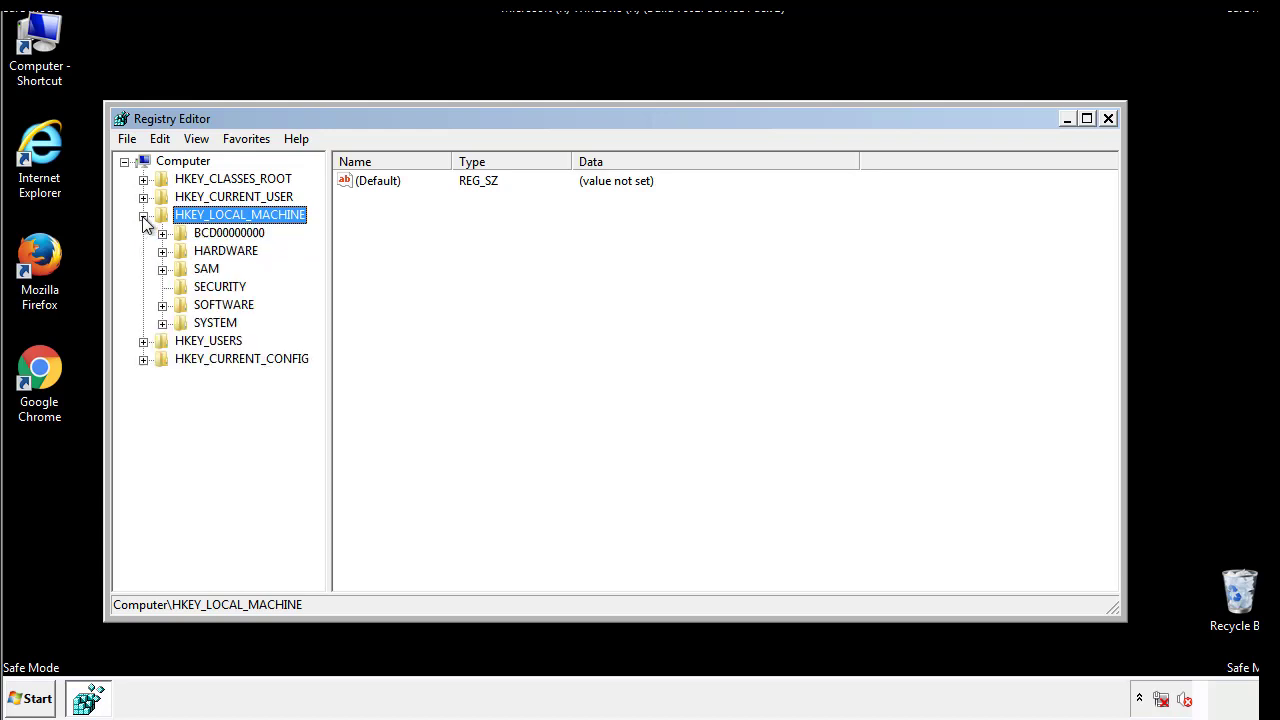
pyautogui.click(162, 305)
# - Expand Microsoft, Windows and CurrentVersion to reveal the Run and RunOnce keys
pyautogui.scroll(-1, 315, 295)
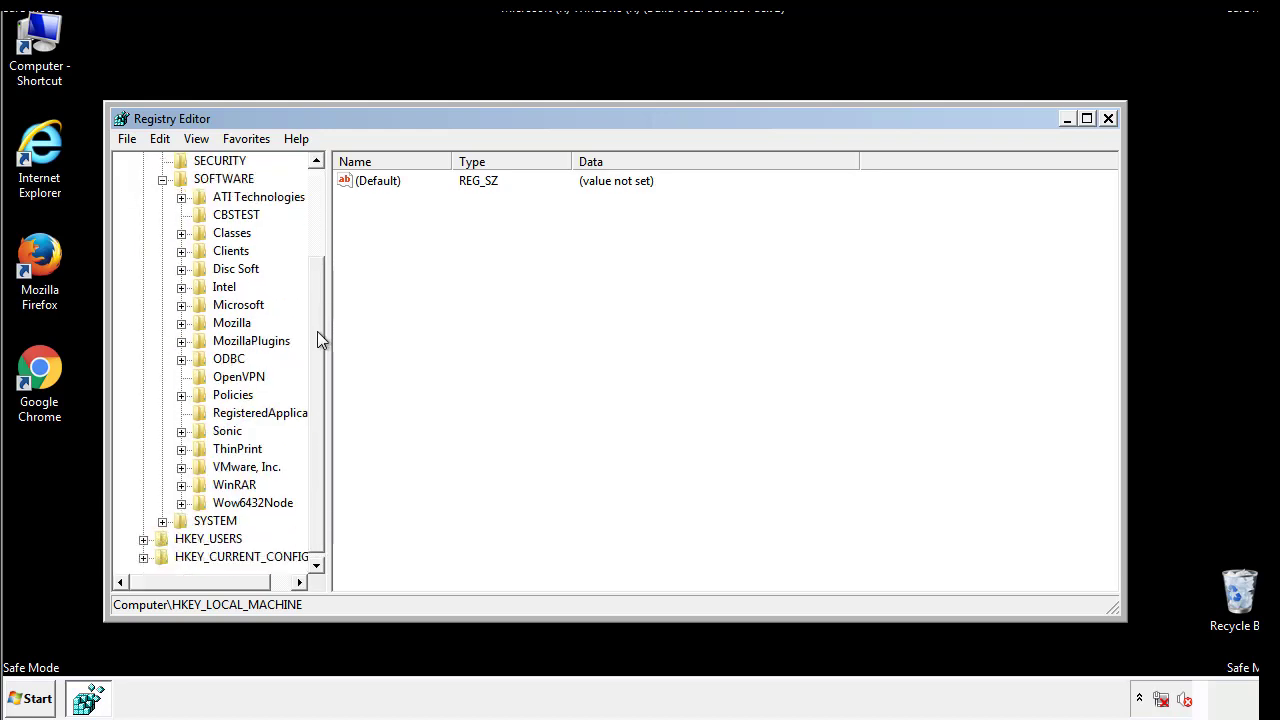
pyautogui.click(181, 305)
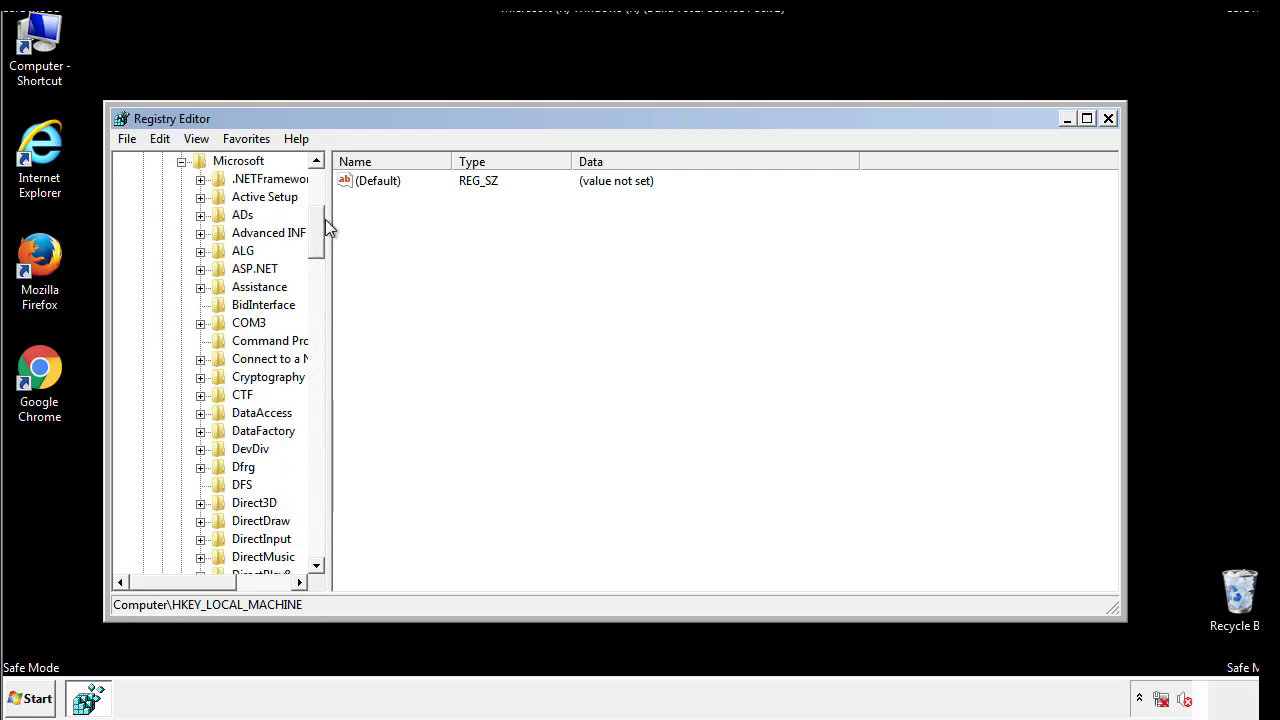
pyautogui.moveTo(315, 247)
pyautogui.mouseDown()
pyautogui.moveTo(318, 528)
pyautogui.moveTo(318, 514)
pyautogui.mouseUp()
pyautogui.click(201, 305)
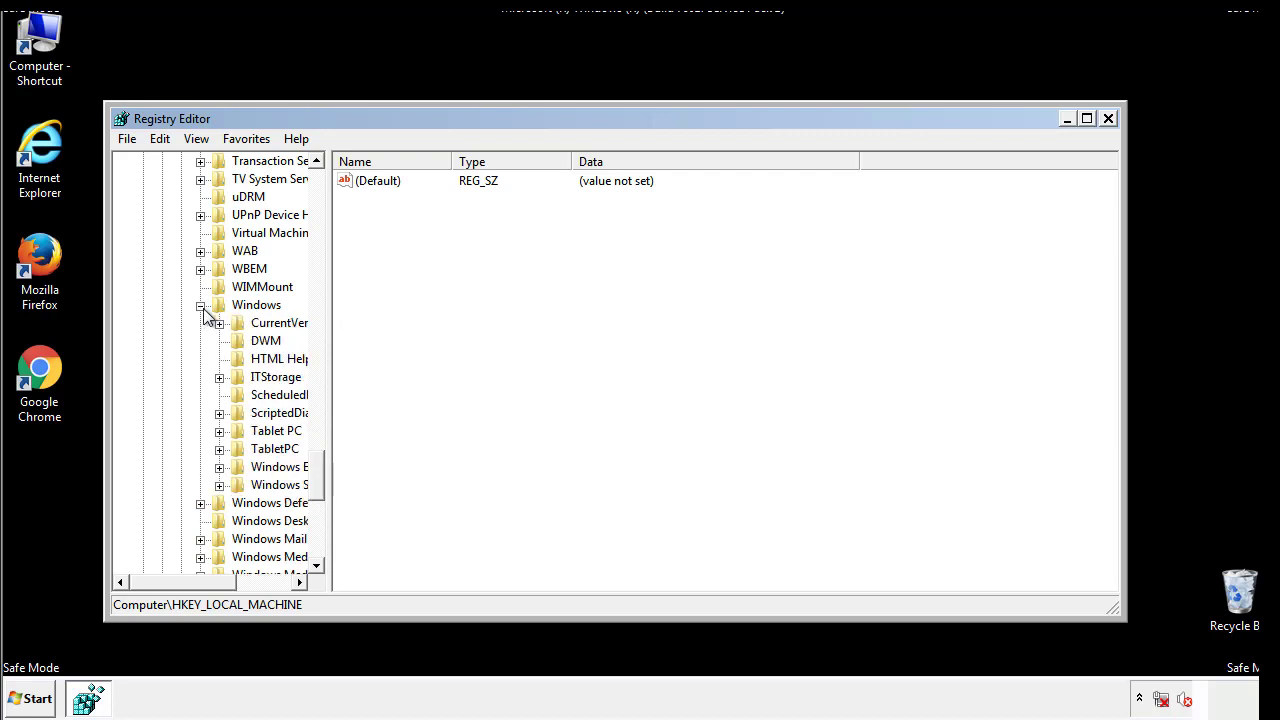
pyautogui.moveTo(175, 583); pyautogui.dragTo(204, 587)
pyautogui.click(168, 325)
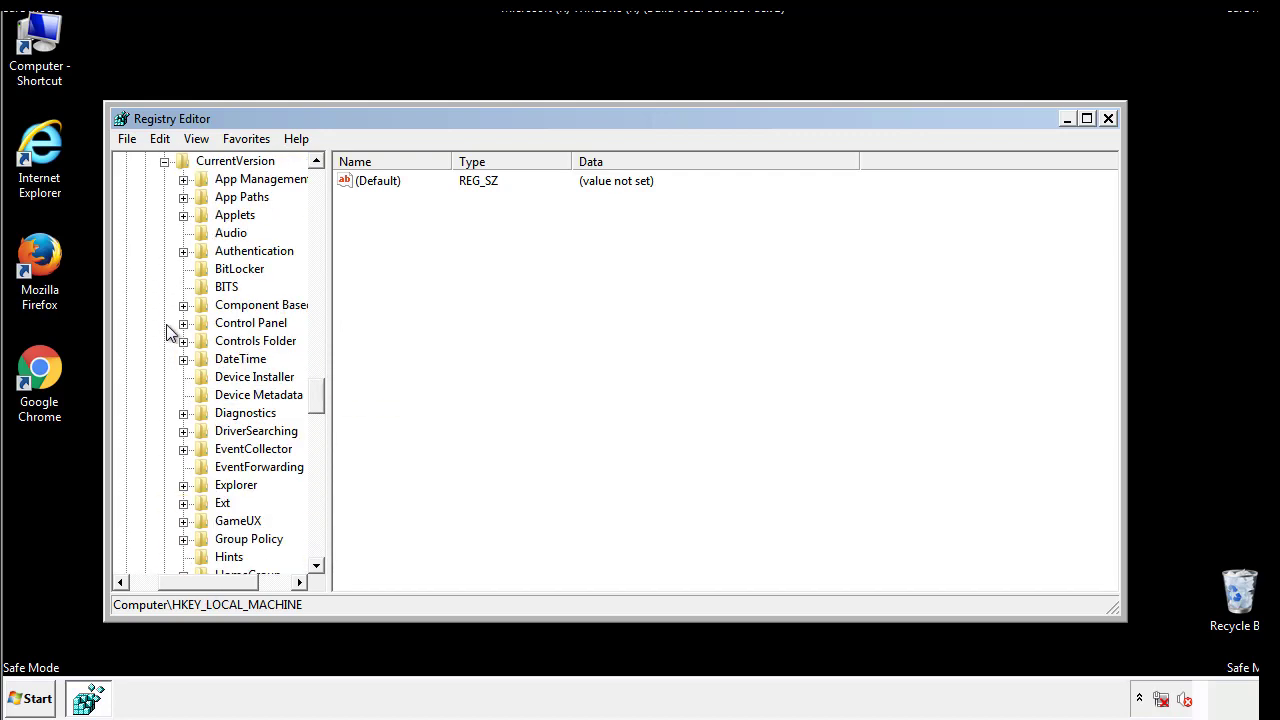
pyautogui.moveTo(325, 395)
pyautogui.mouseDown()
pyautogui.moveTo(320, 486)
pyautogui.moveTo(316, 463)
pyautogui.mouseUp()
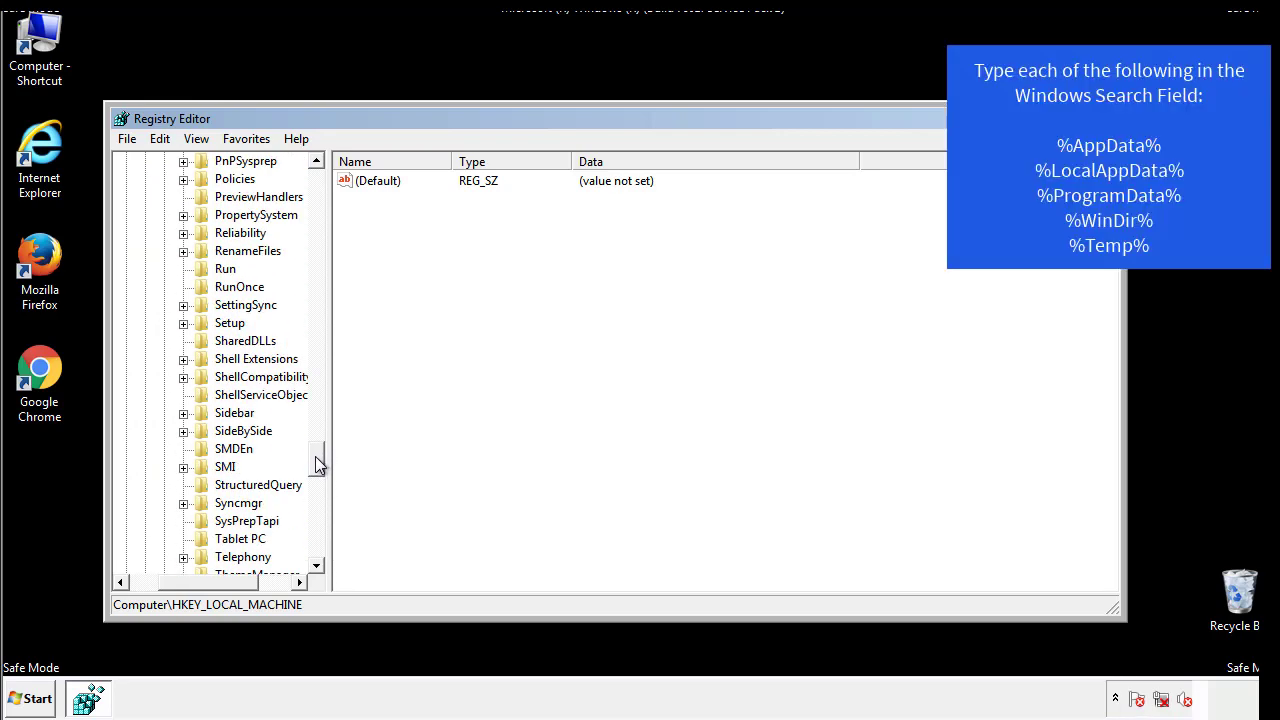
# - Delete the tappi.loc value from HKLM's CurrentVersion\Run key and scroll back to the top
pyautogui.click(208, 268)
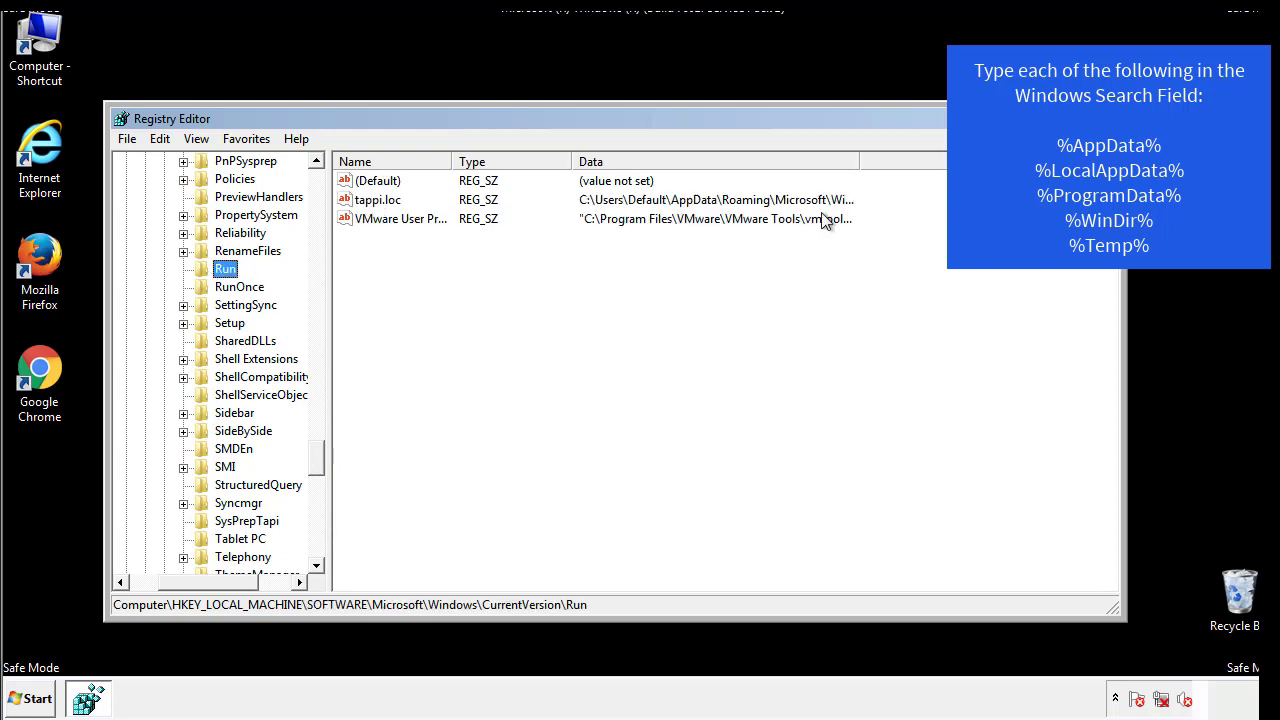
pyautogui.click(380, 207)
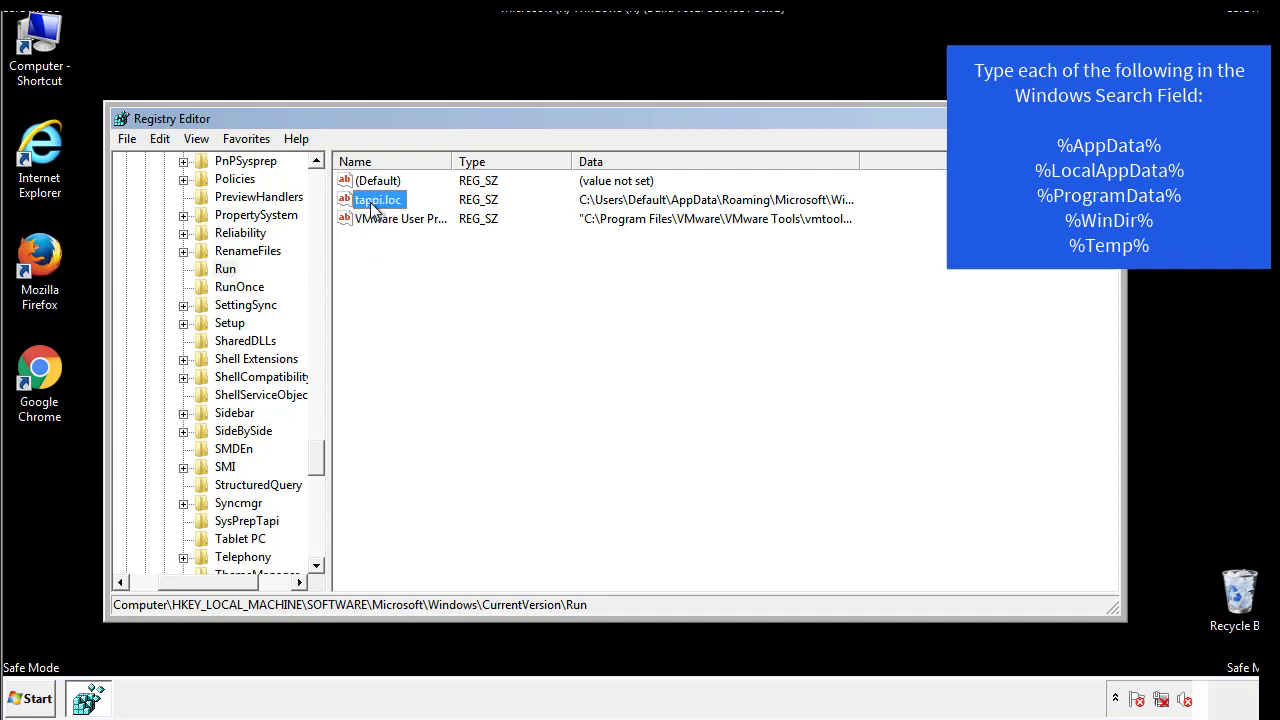
pyautogui.rightClick(372, 204)
pyautogui.click(400, 260)
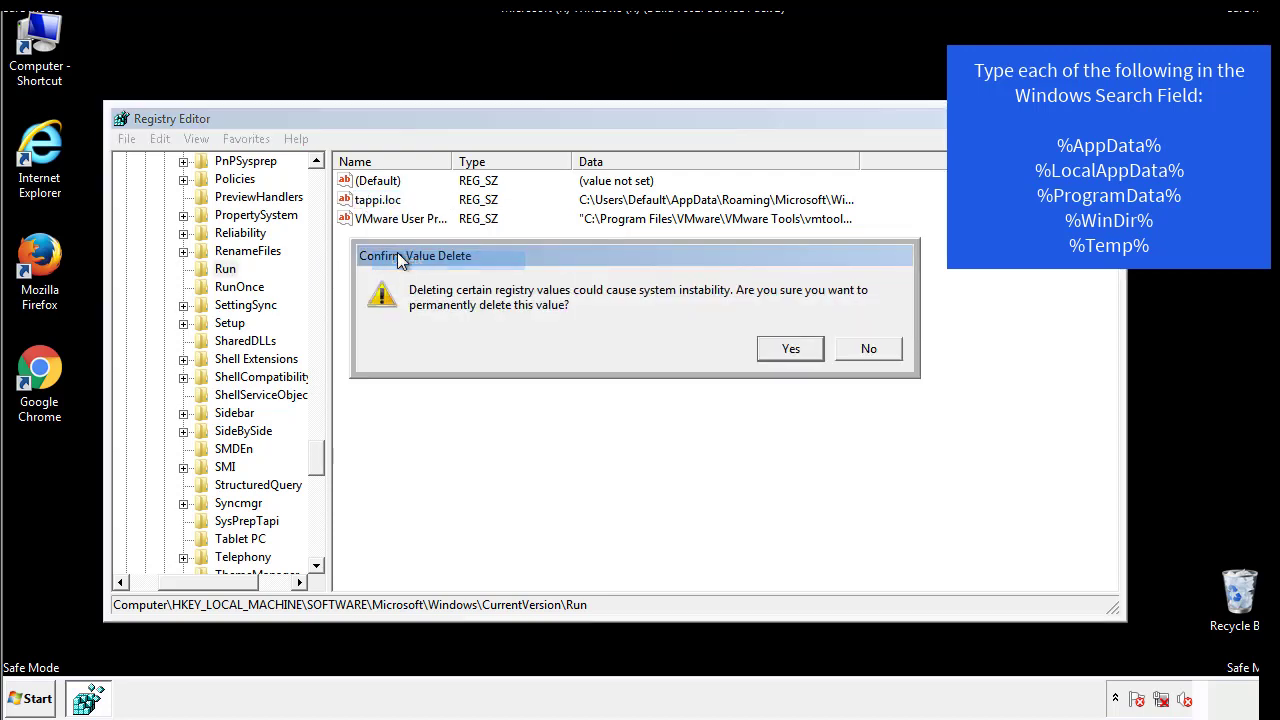
pyautogui.click(778, 352)
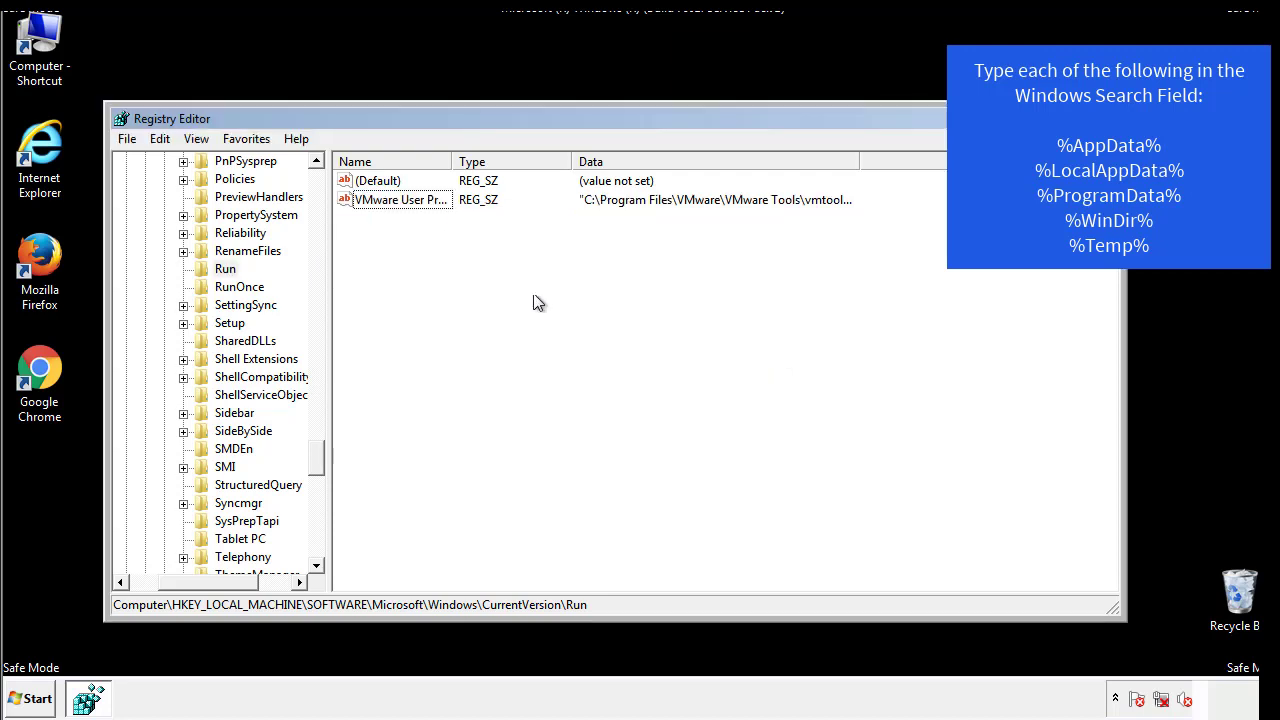
pyautogui.moveTo(316, 455); pyautogui.dragTo(317, 545)
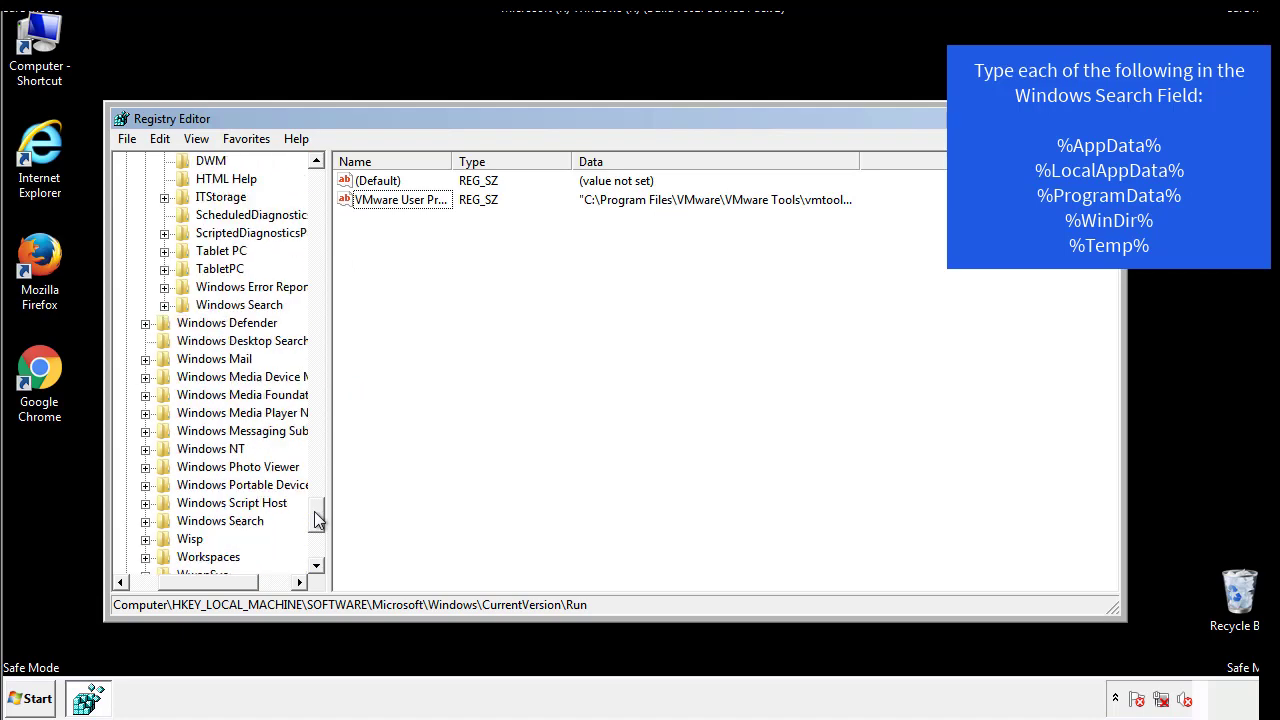
pyautogui.moveTo(198, 590); pyautogui.dragTo(155, 597)
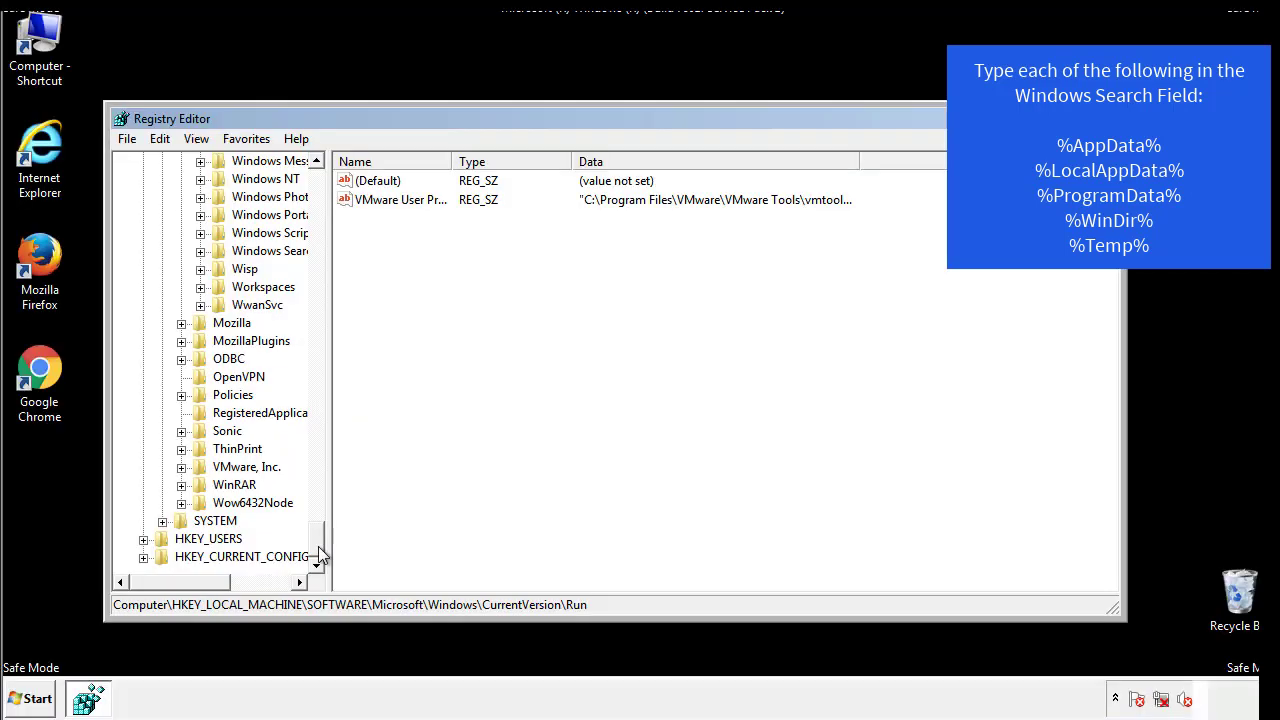
pyautogui.moveTo(318, 555); pyautogui.dragTo(326, 190)
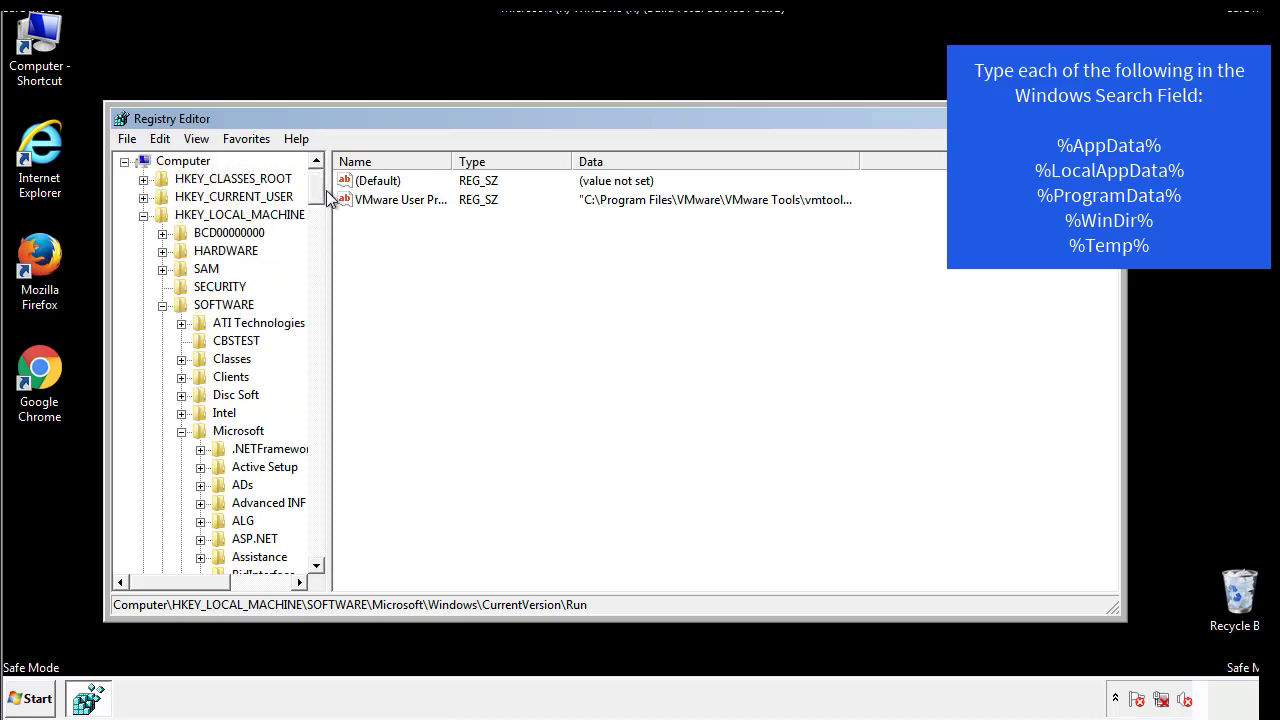
# - Expand HKEY_CURRENT_USER\Software\Microsoft\Windows\CurrentVersion
pyautogui.click(143, 214)
pyautogui.click(143, 197)
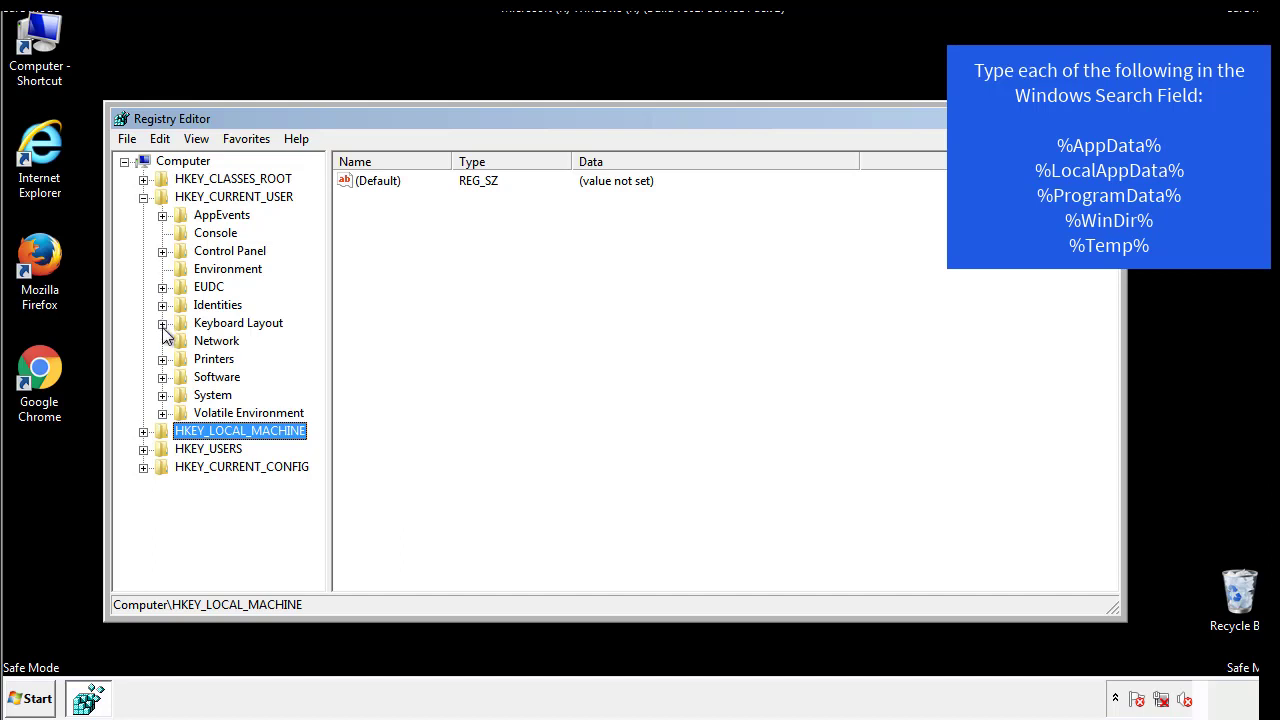
pyautogui.click(162, 377)
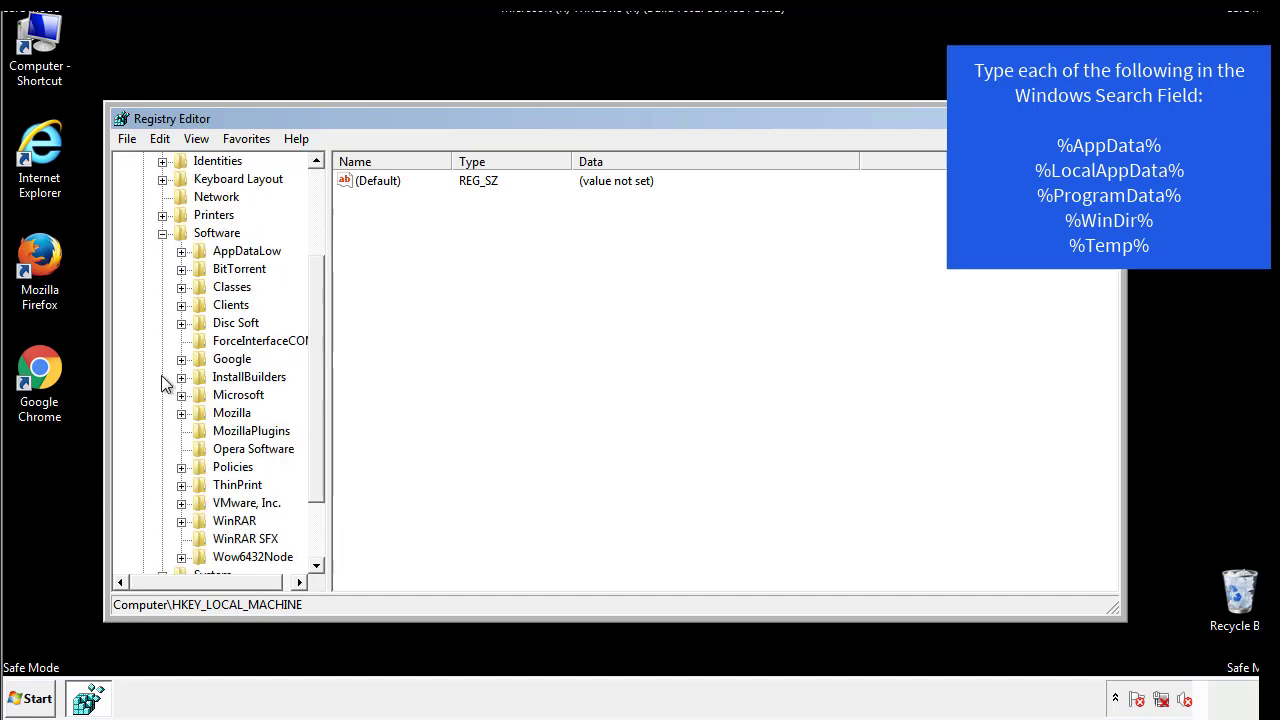
pyautogui.moveTo(314, 363); pyautogui.dragTo(314, 381)
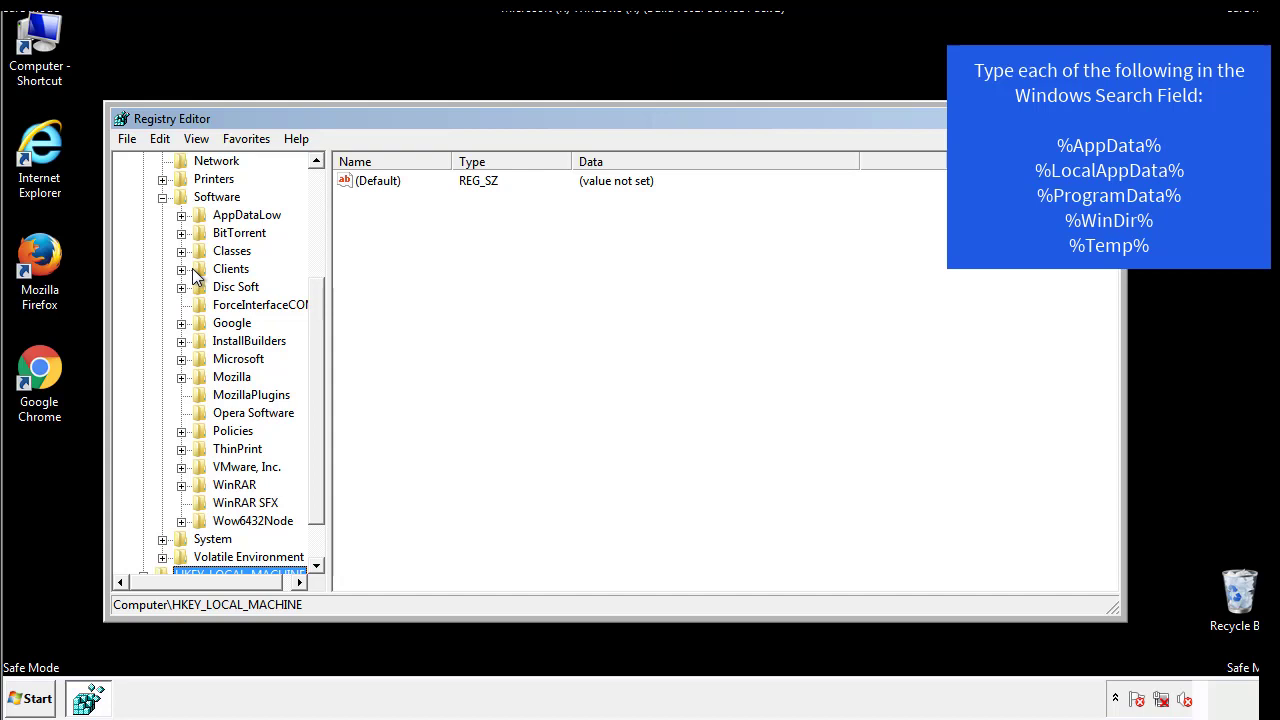
pyautogui.click(181, 360)
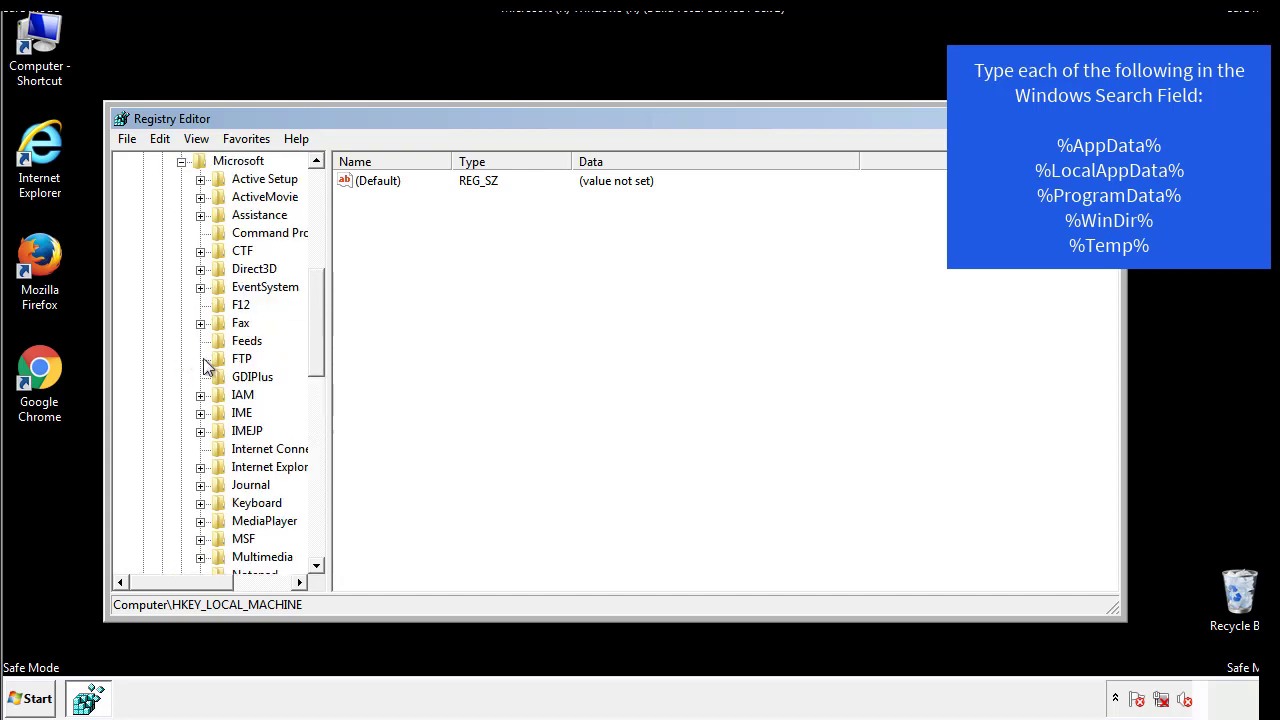
pyautogui.moveTo(314, 292); pyautogui.dragTo(315, 416)
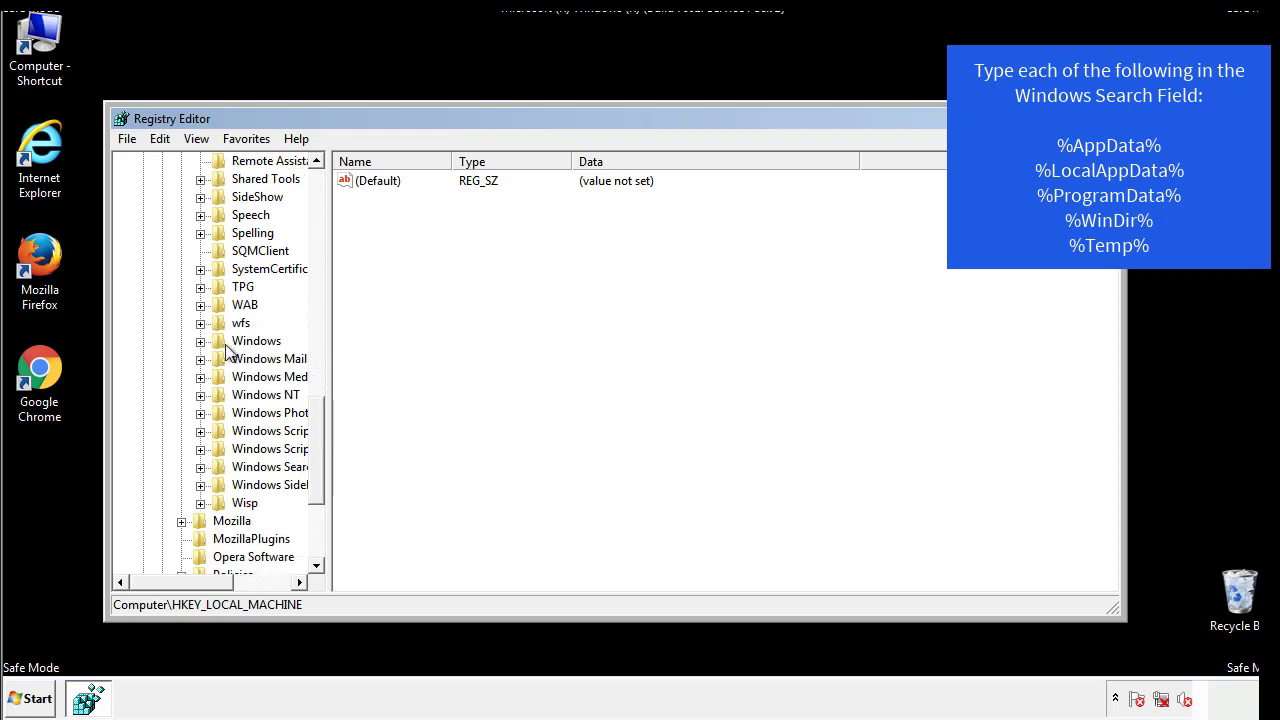
pyautogui.click(201, 341)
pyautogui.click(220, 360)
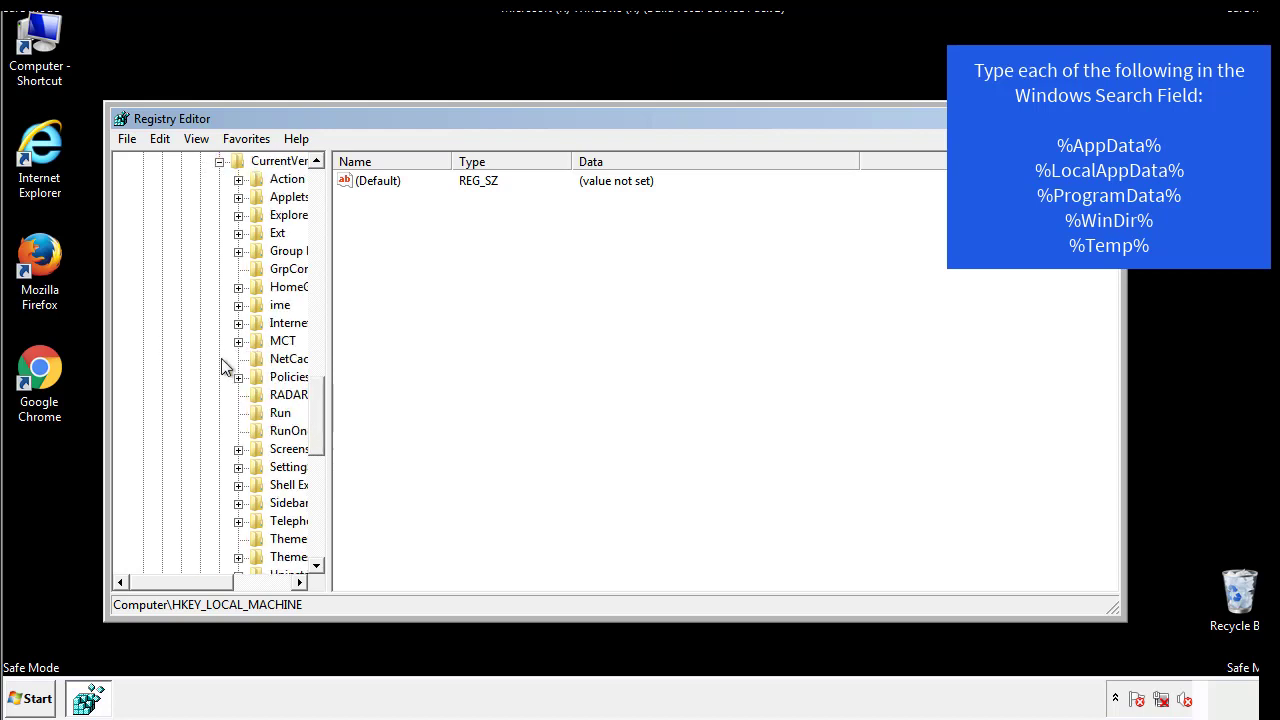
pyautogui.moveTo(205, 583); pyautogui.dragTo(225, 582)
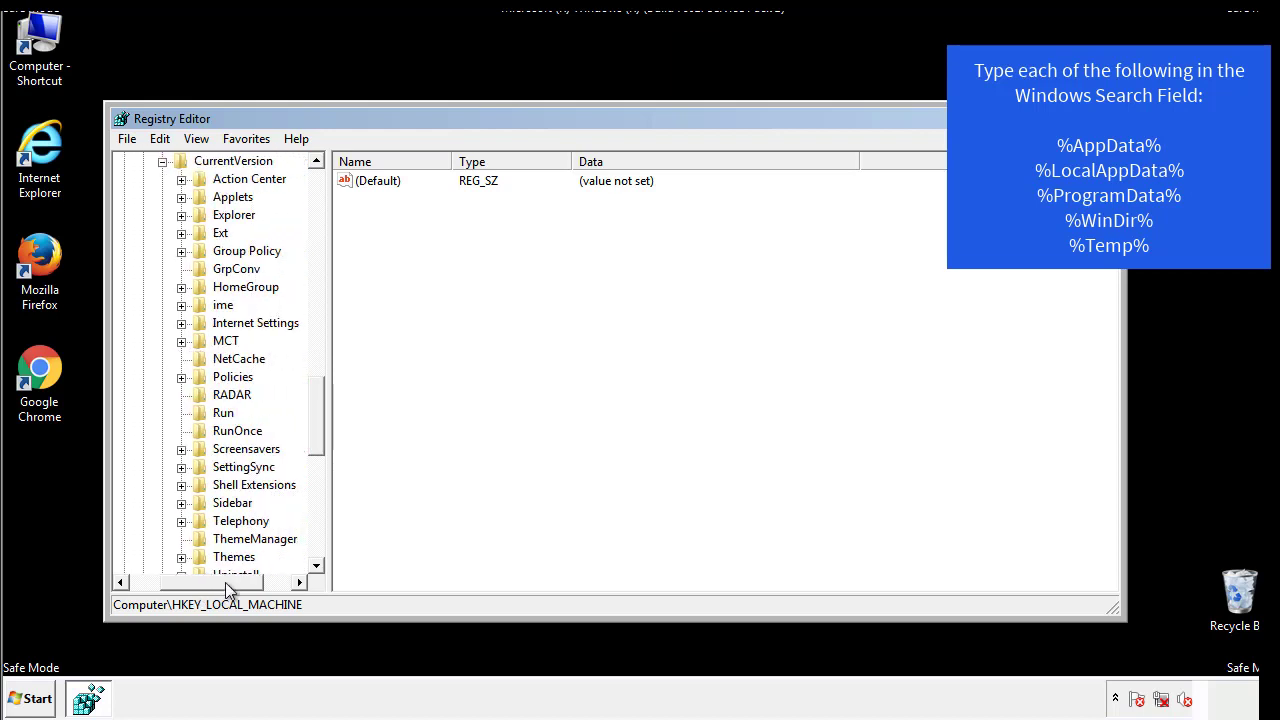
# - Review the HKCU Run key, holding only DAEMON Tools, then collapse the Windows key
pyautogui.click(222, 414)
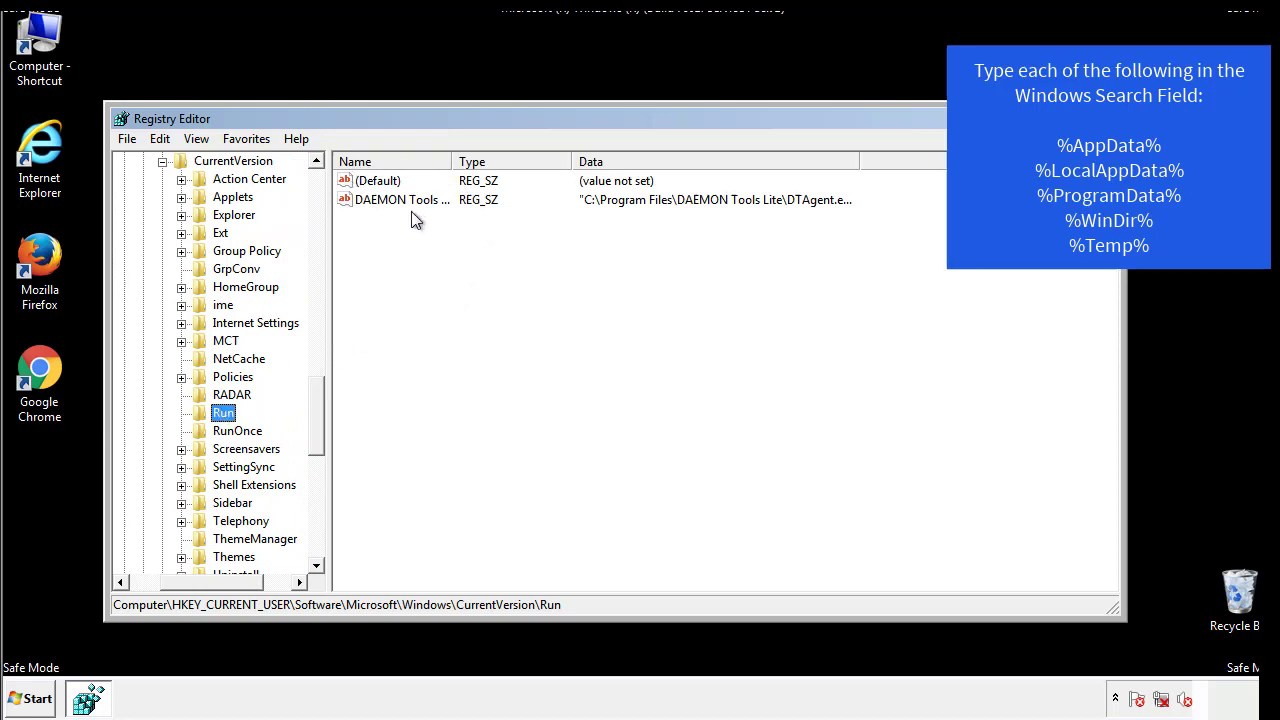
pyautogui.click(548, 232)
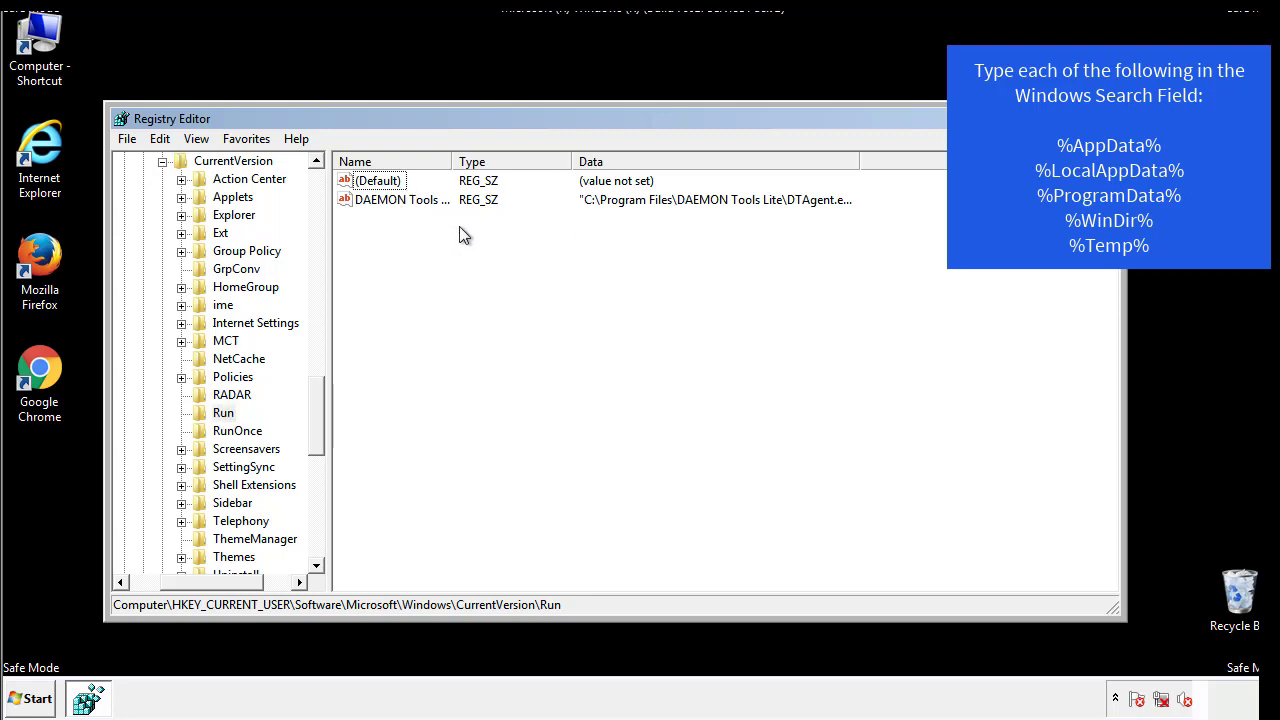
pyautogui.moveTo(212, 579); pyautogui.dragTo(187, 581)
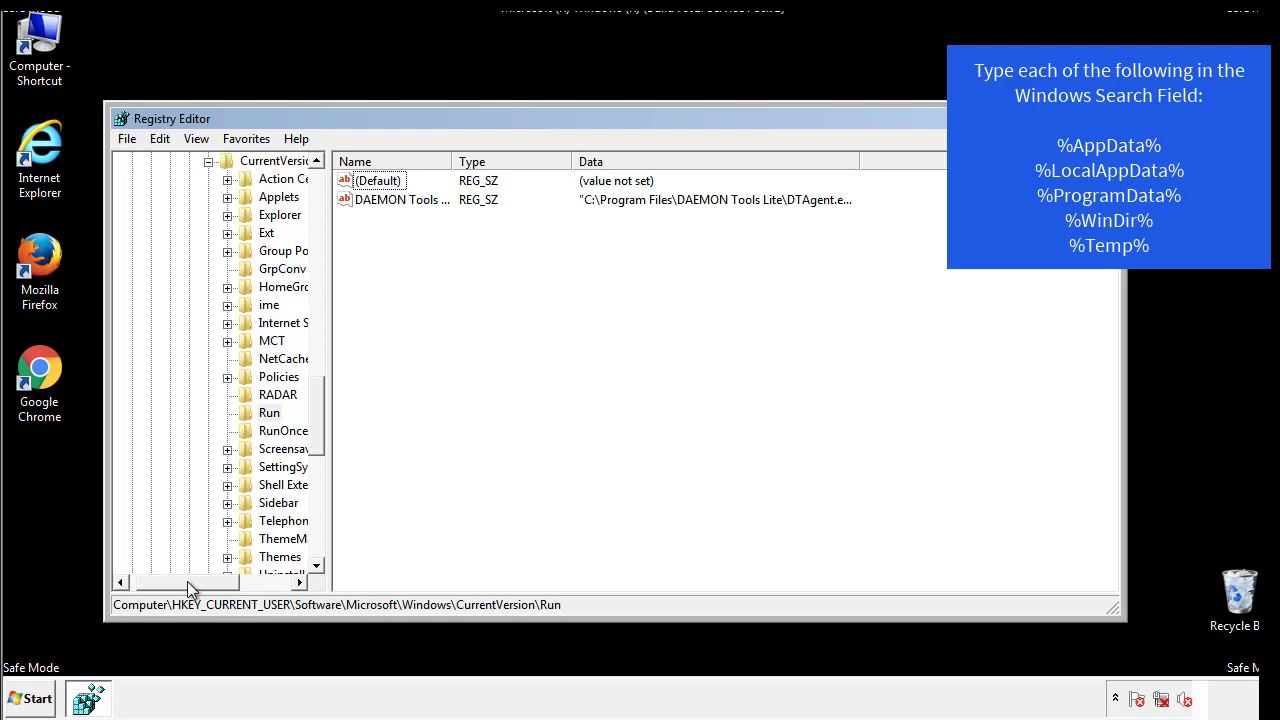
pyautogui.moveTo(324, 434); pyautogui.dragTo(316, 417)
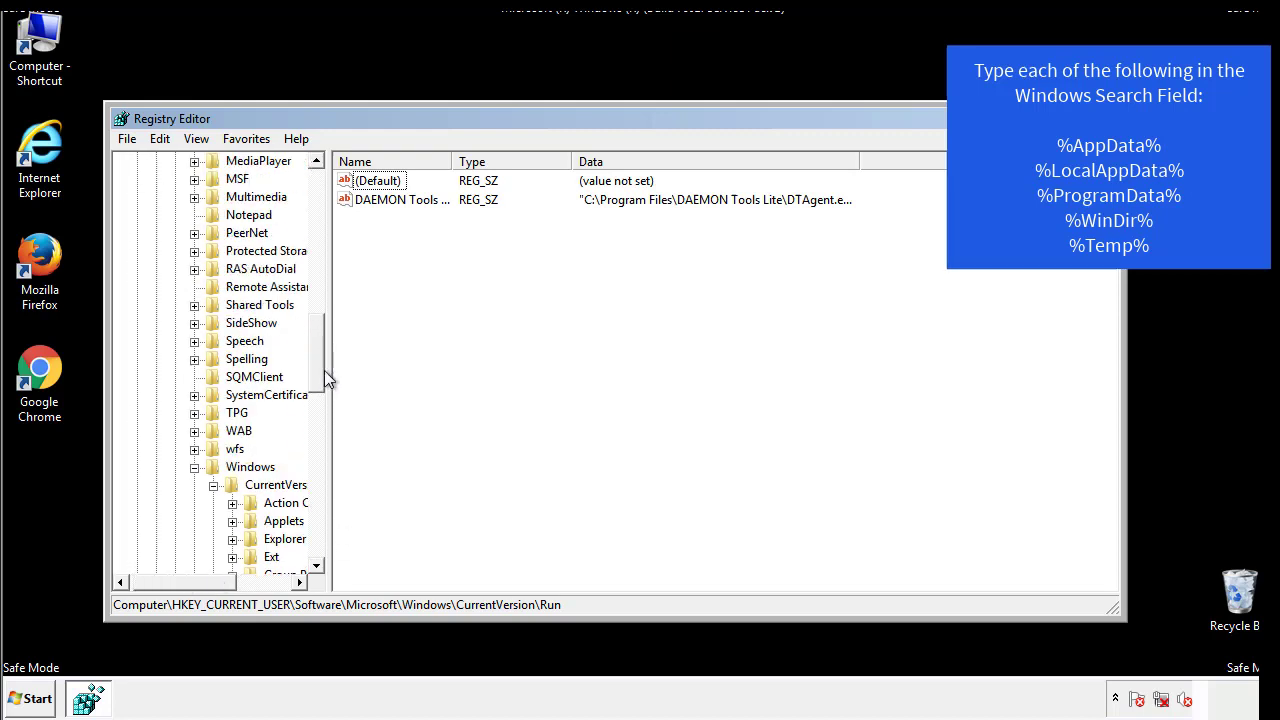
pyautogui.click(195, 467)
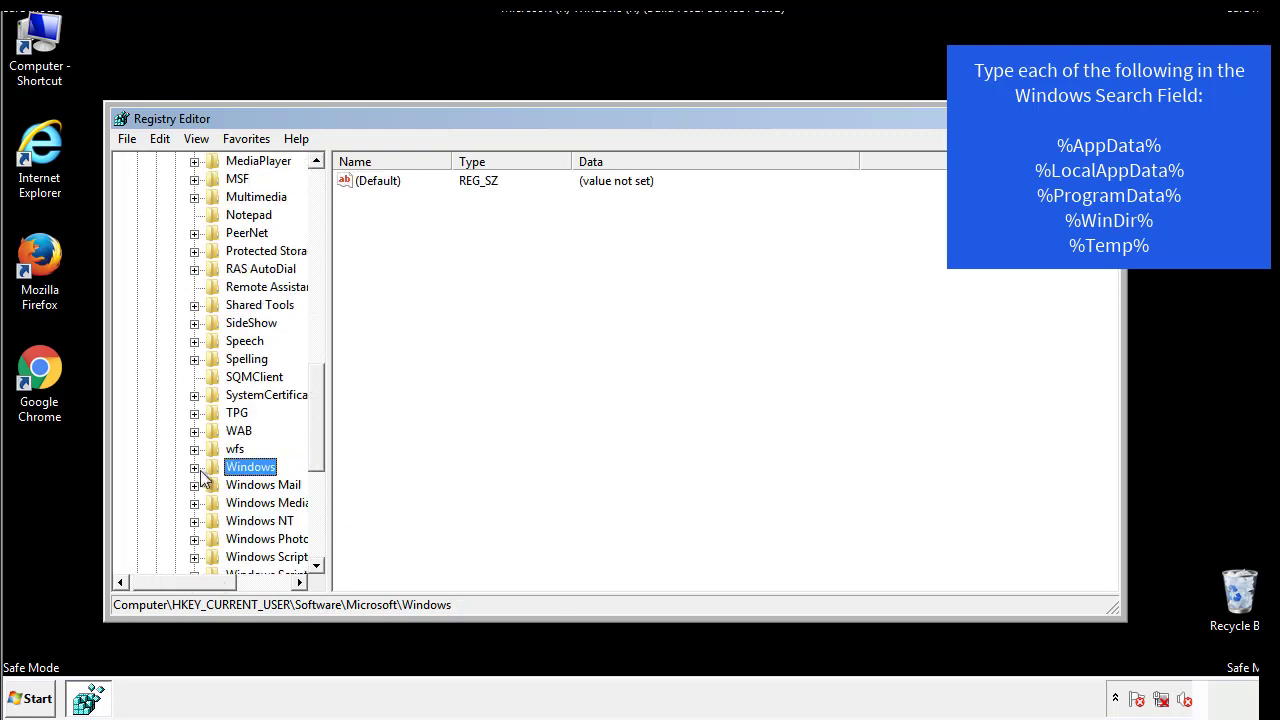
pyautogui.moveTo(321, 445); pyautogui.dragTo(322, 247)
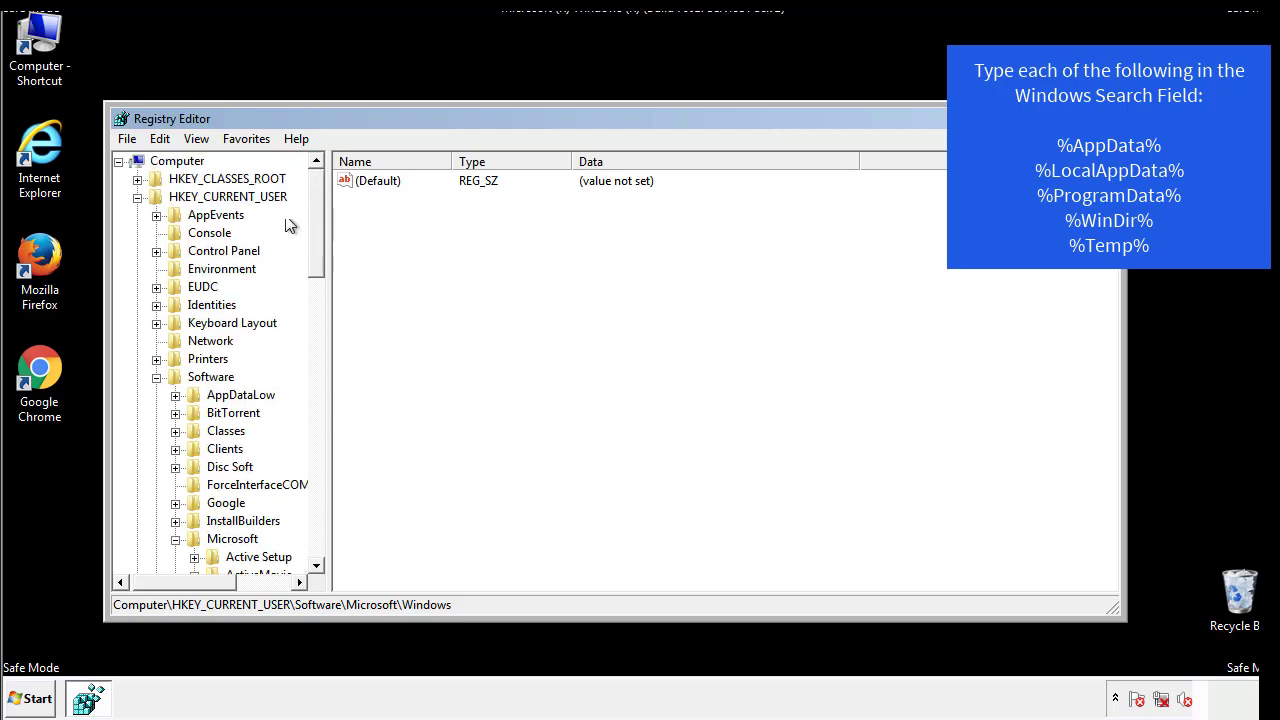
# - Search the registry for %temp% to reach the Temporary Files key
pyautogui.click(165, 140)
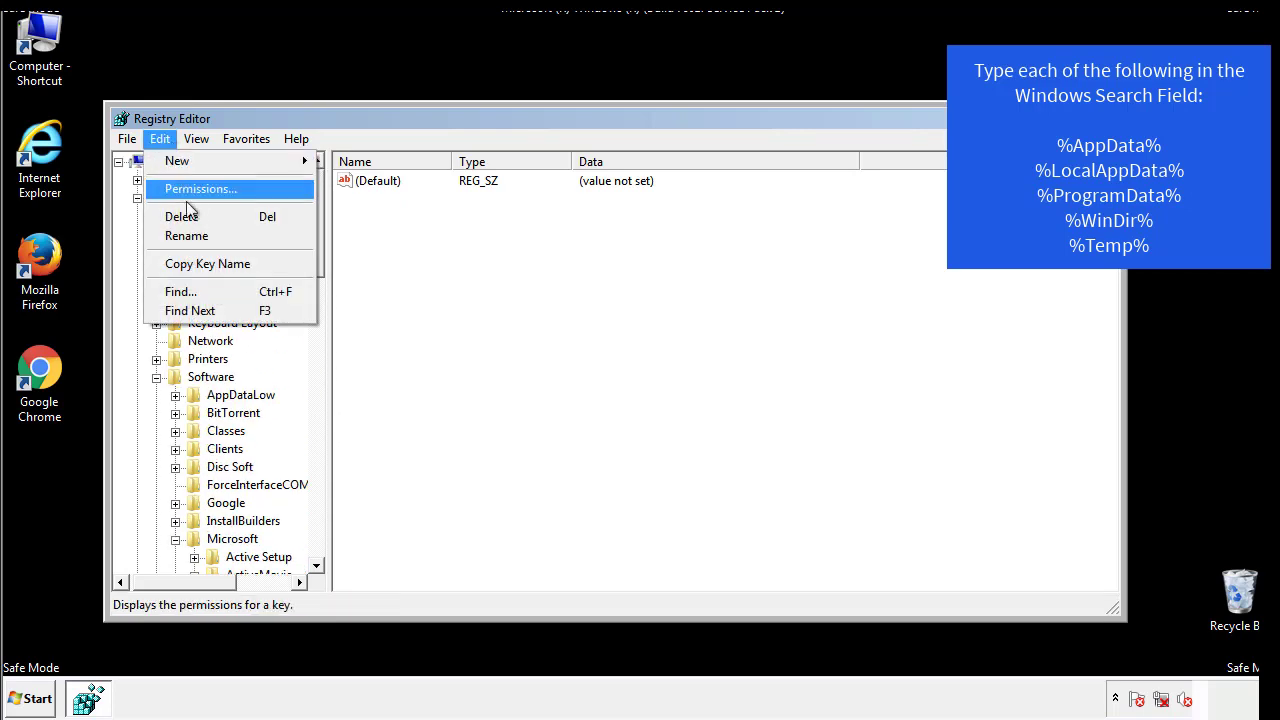
pyautogui.click(181, 291)
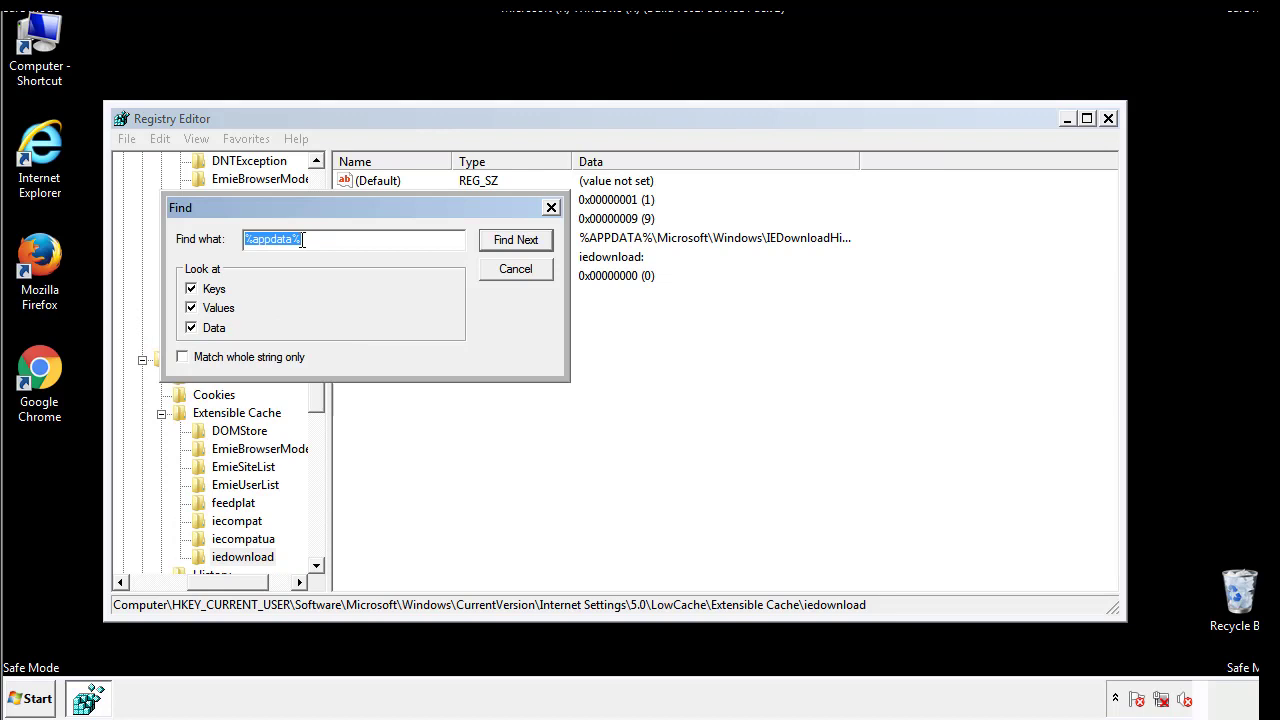
pyautogui.write('%t')
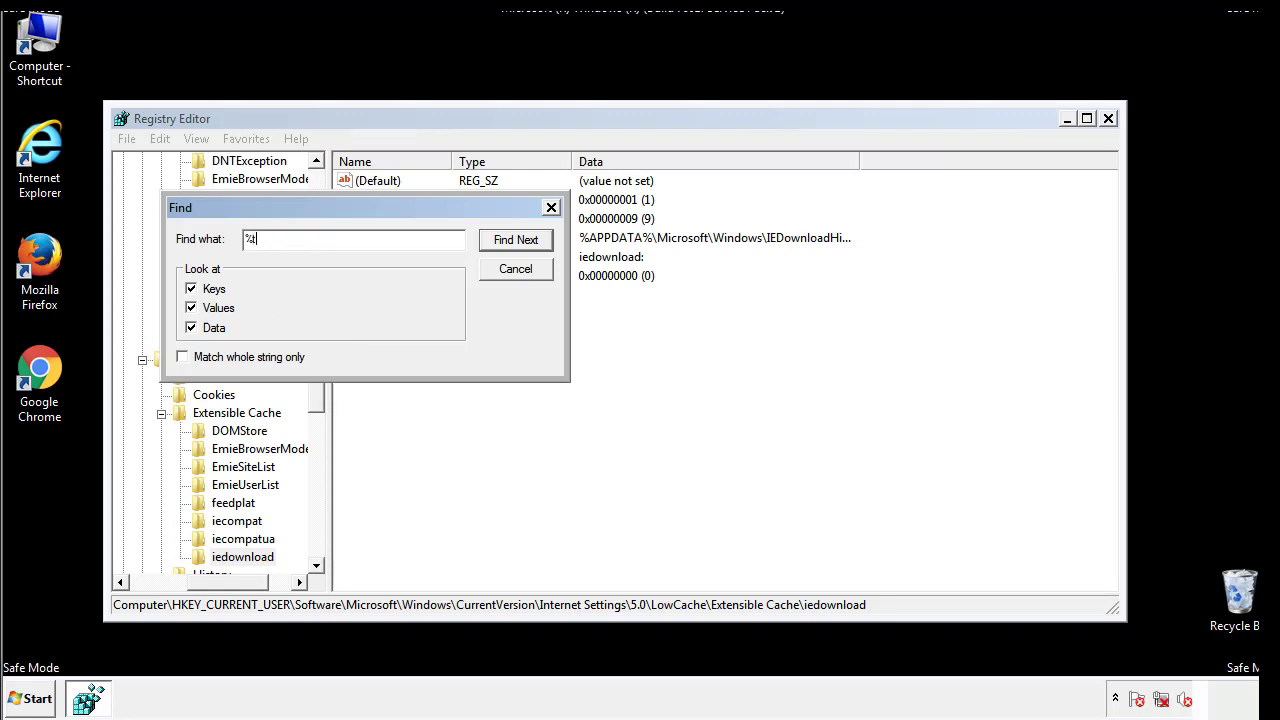
pyautogui.write('emp%')
pyautogui.press('Return')
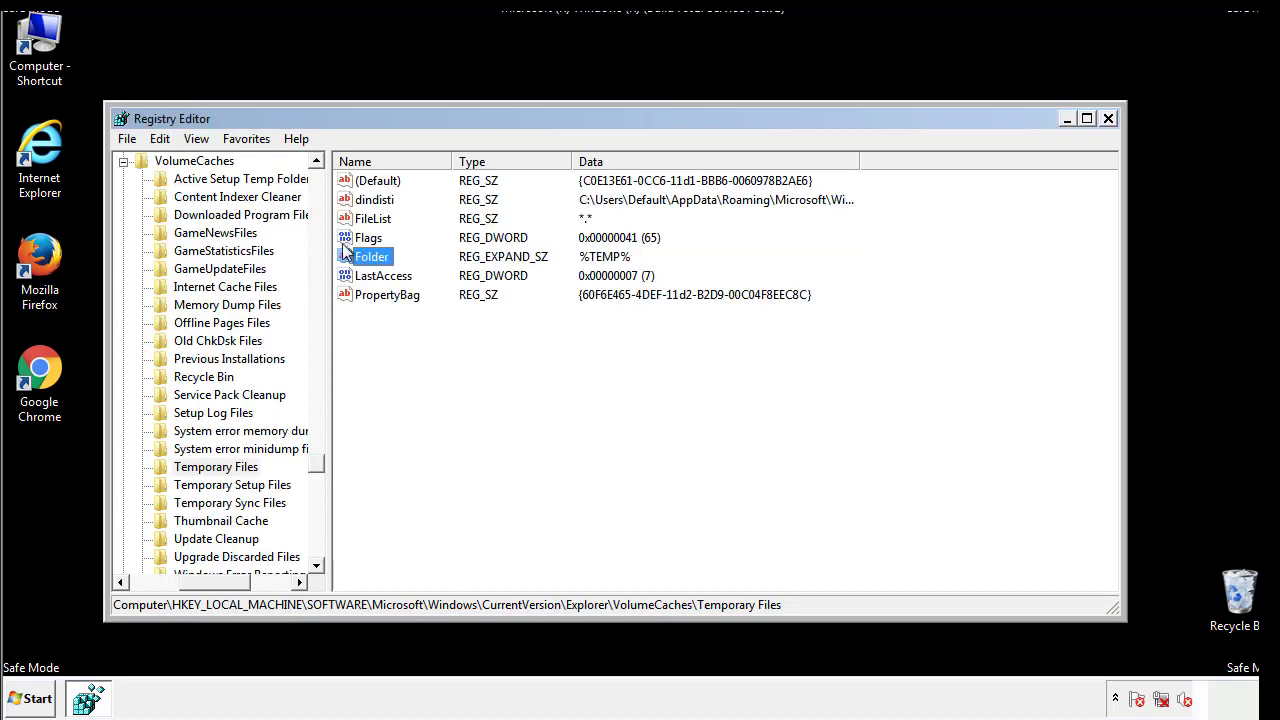
# - Delete all values in the Temporary Files key, including dindisti
pyautogui.click(515, 335)
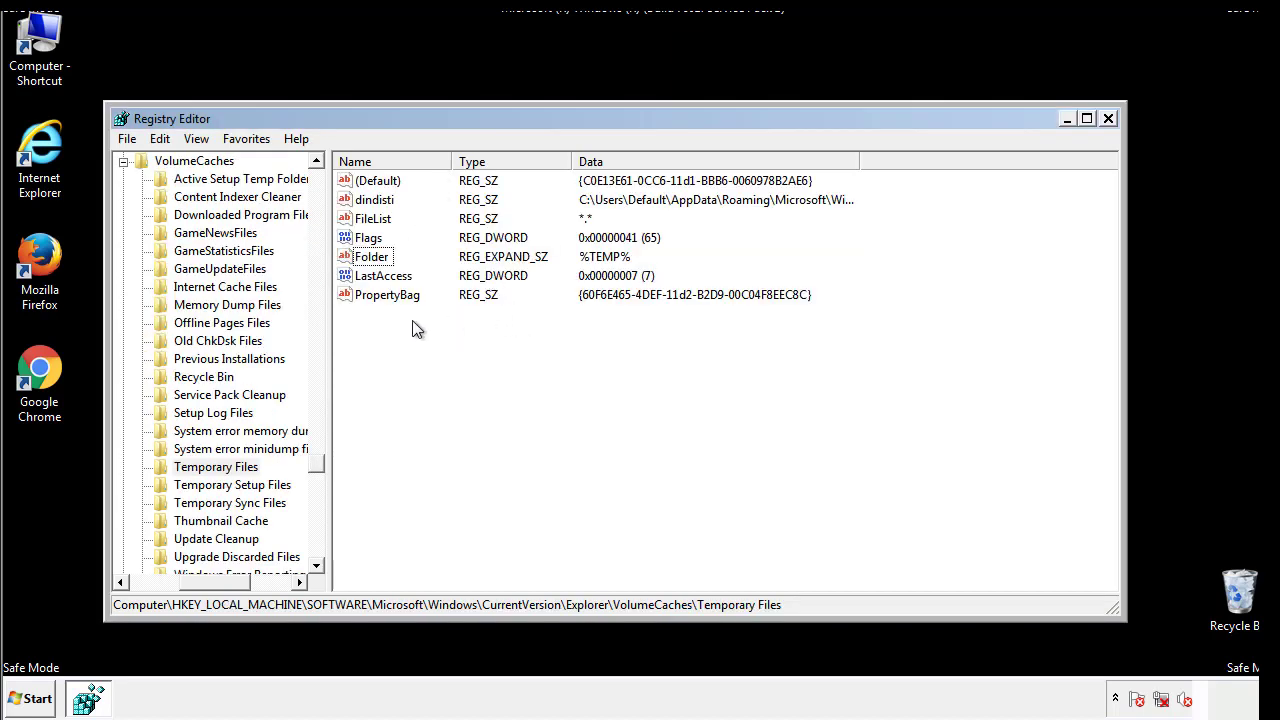
pyautogui.moveTo(411, 321)
pyautogui.mouseDown()
pyautogui.moveTo(378, 286)
pyautogui.moveTo(361, 180)
pyautogui.mouseUp()
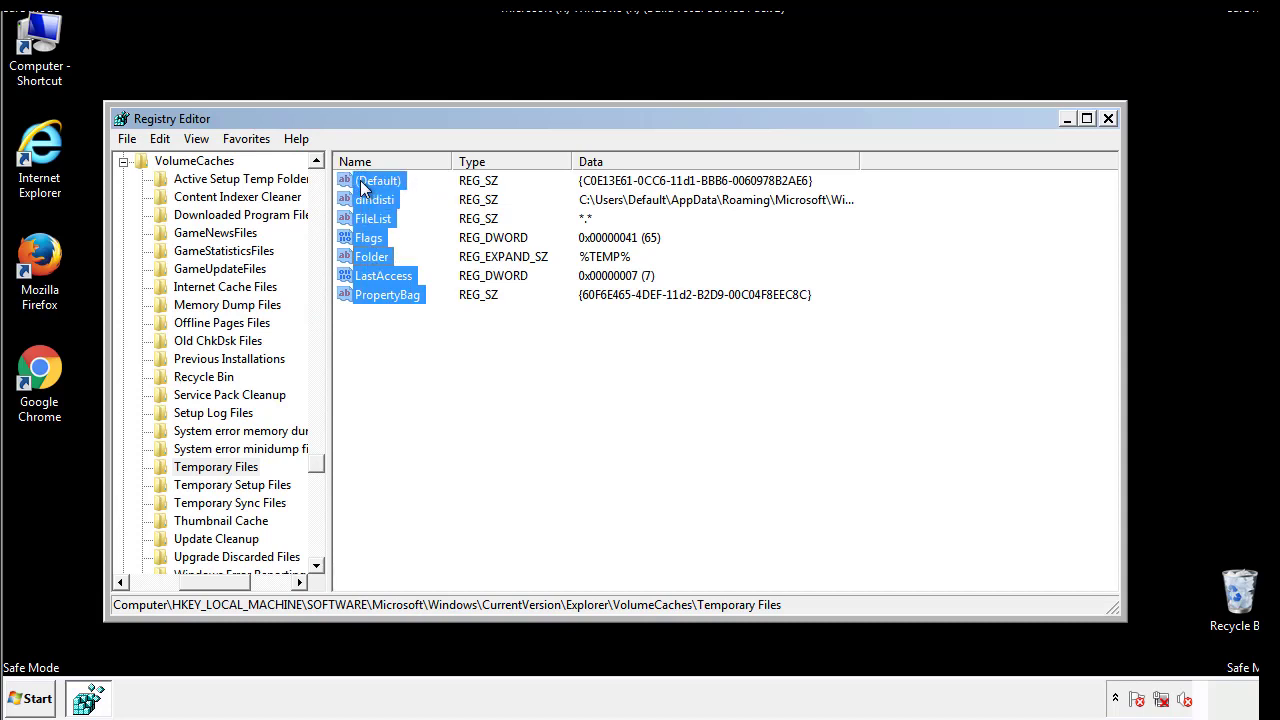
pyautogui.rightClick(361, 180)
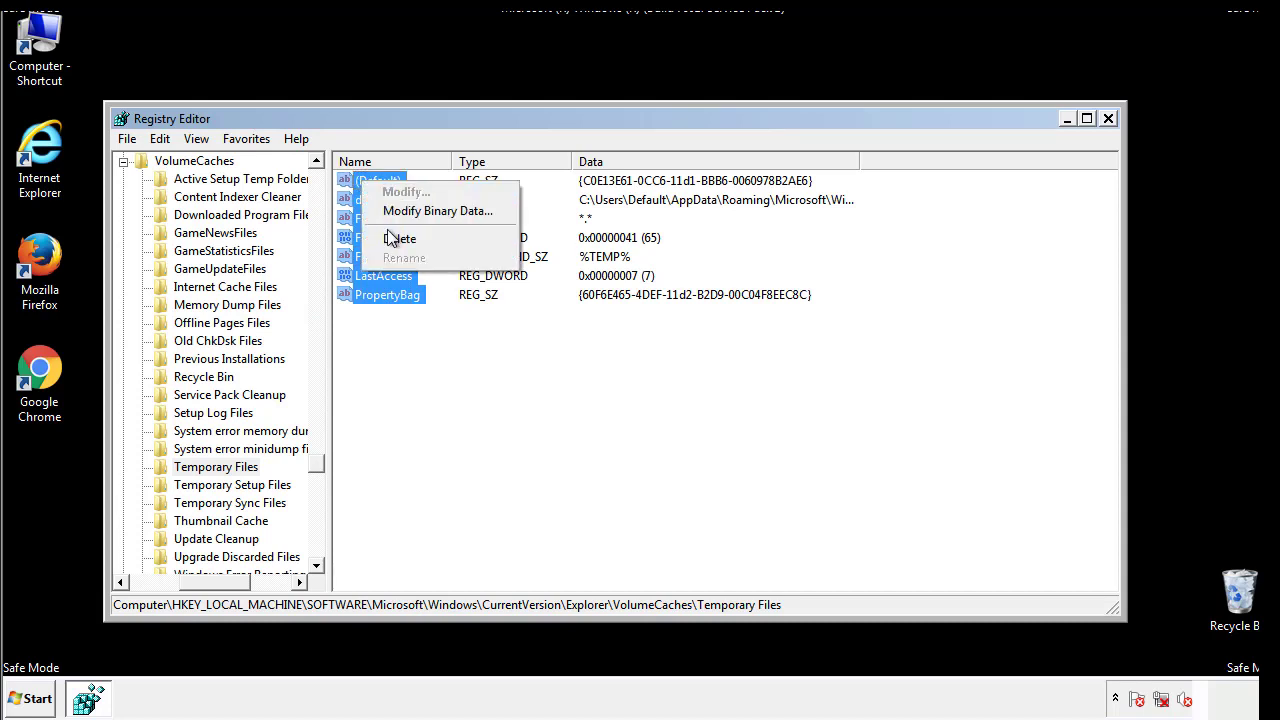
pyautogui.click(389, 236)
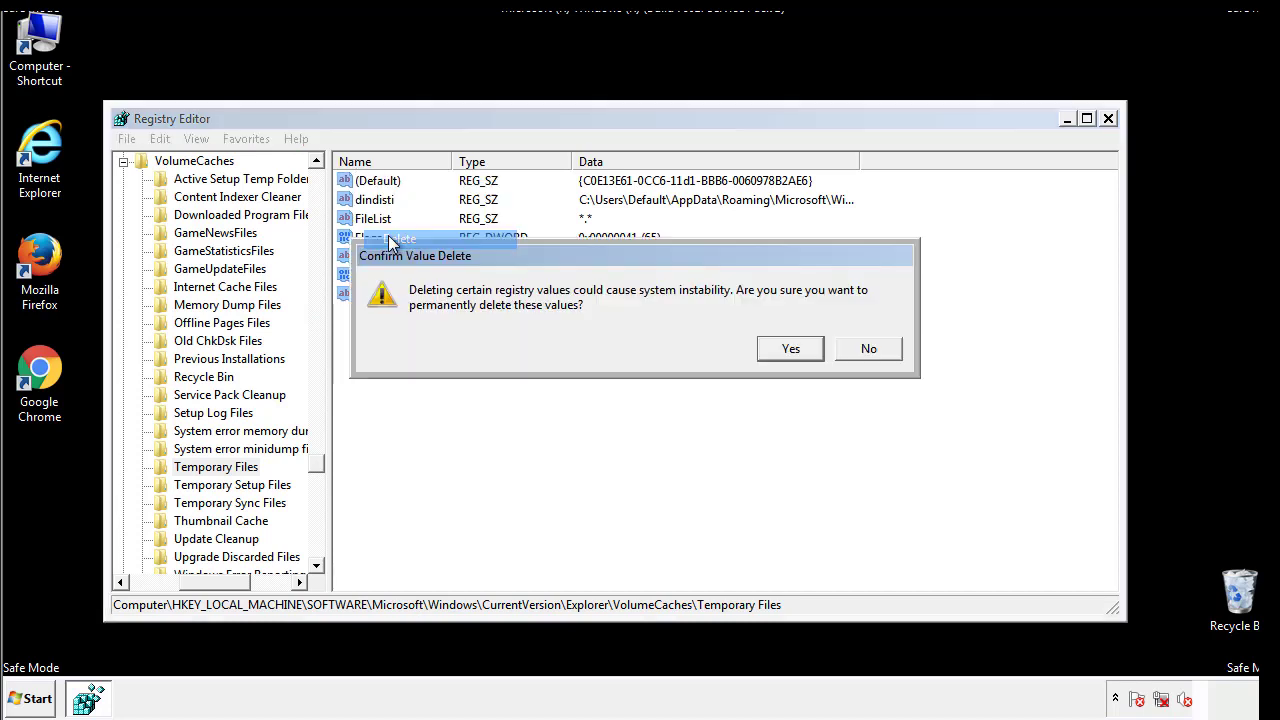
pyautogui.click(791, 348)
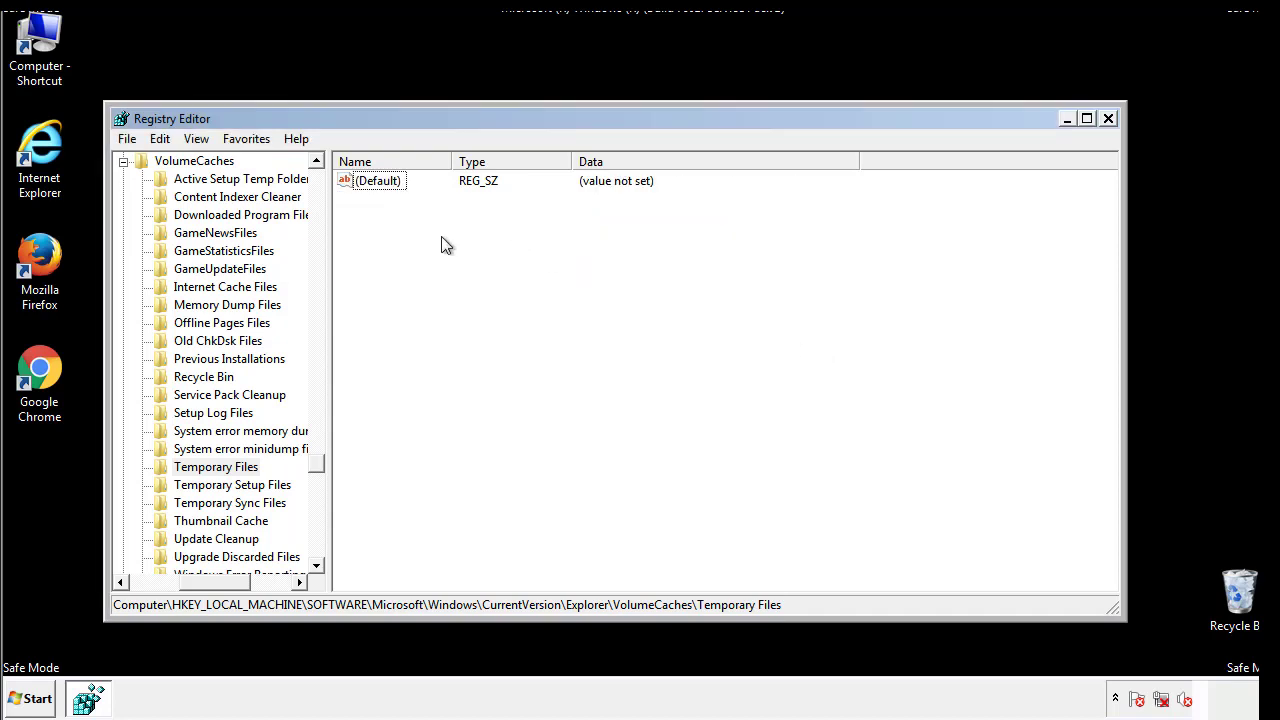
# - Close Registry Editor and untick Safe boot on msconfig's Boot tab
pyautogui.click(1109, 119)
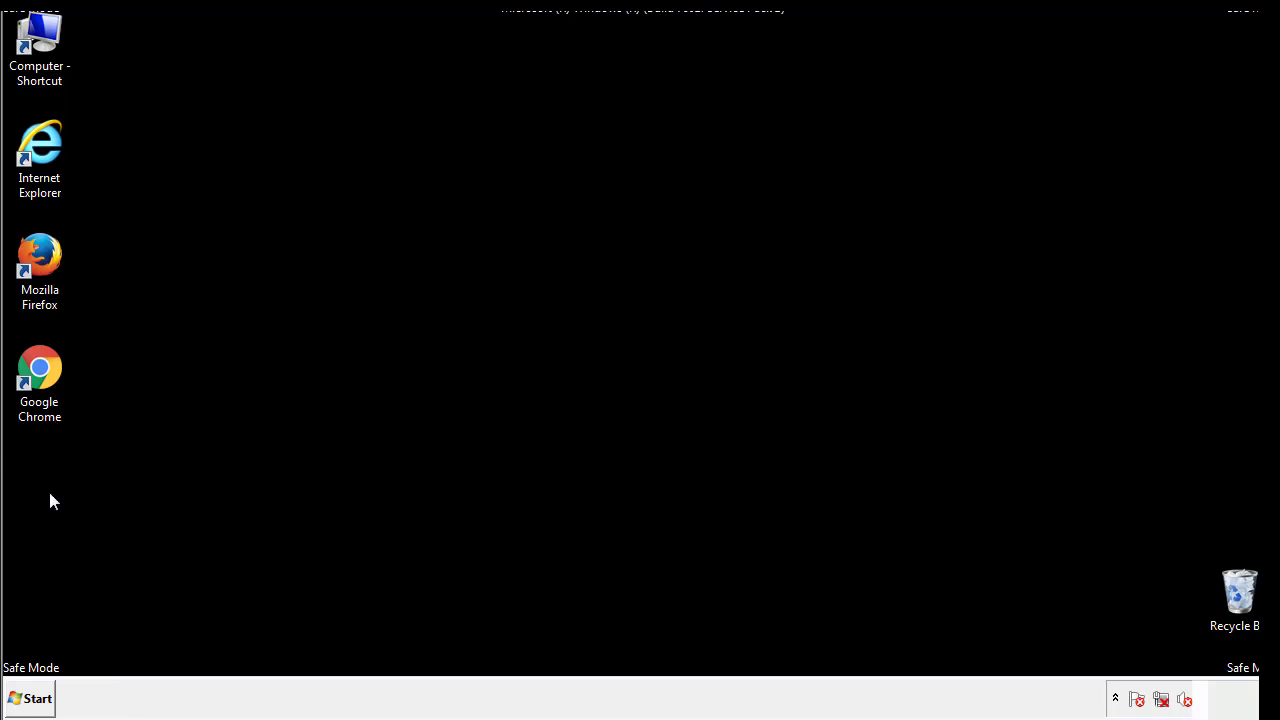
pyautogui.click(28, 700)
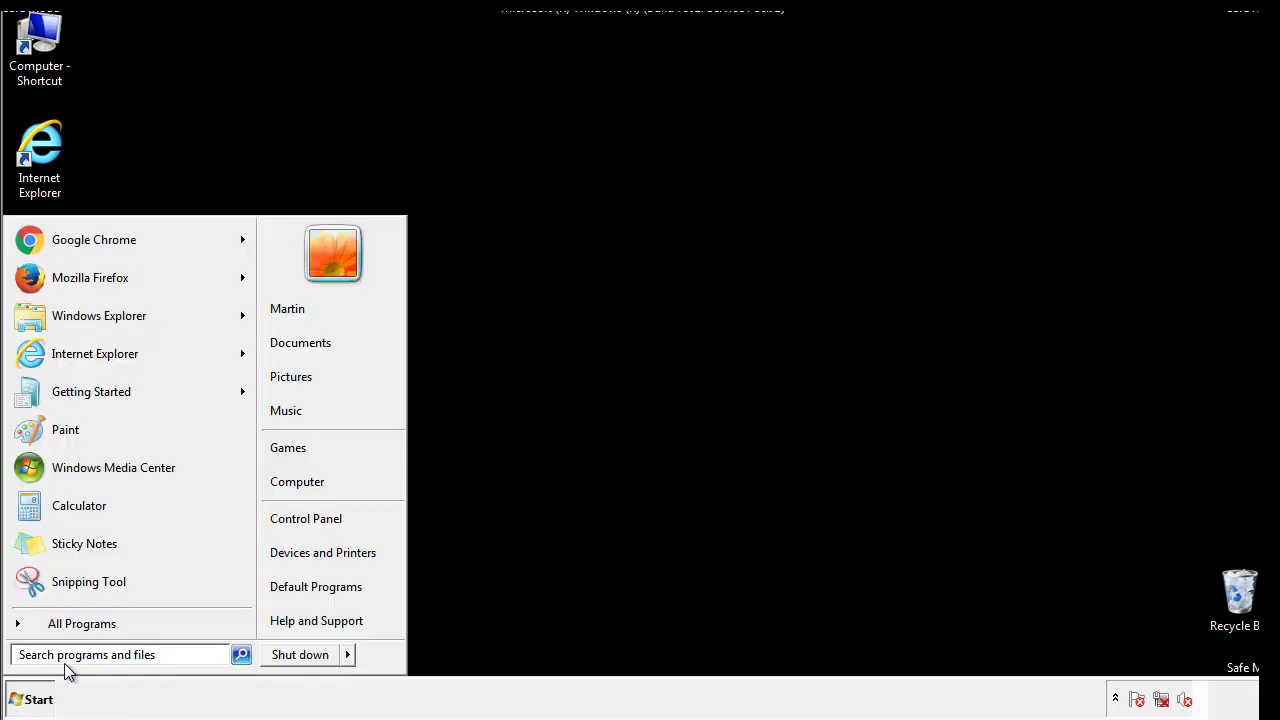
pyautogui.write('mscon')
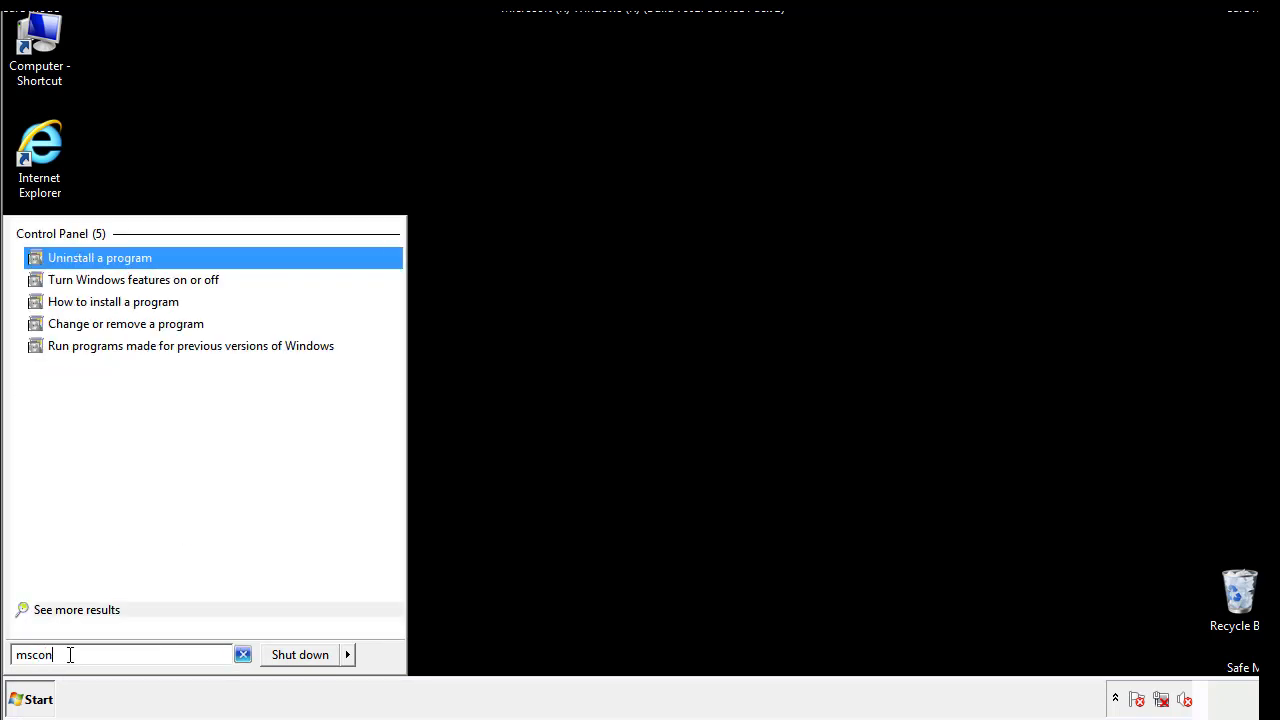
pyautogui.write('fig')
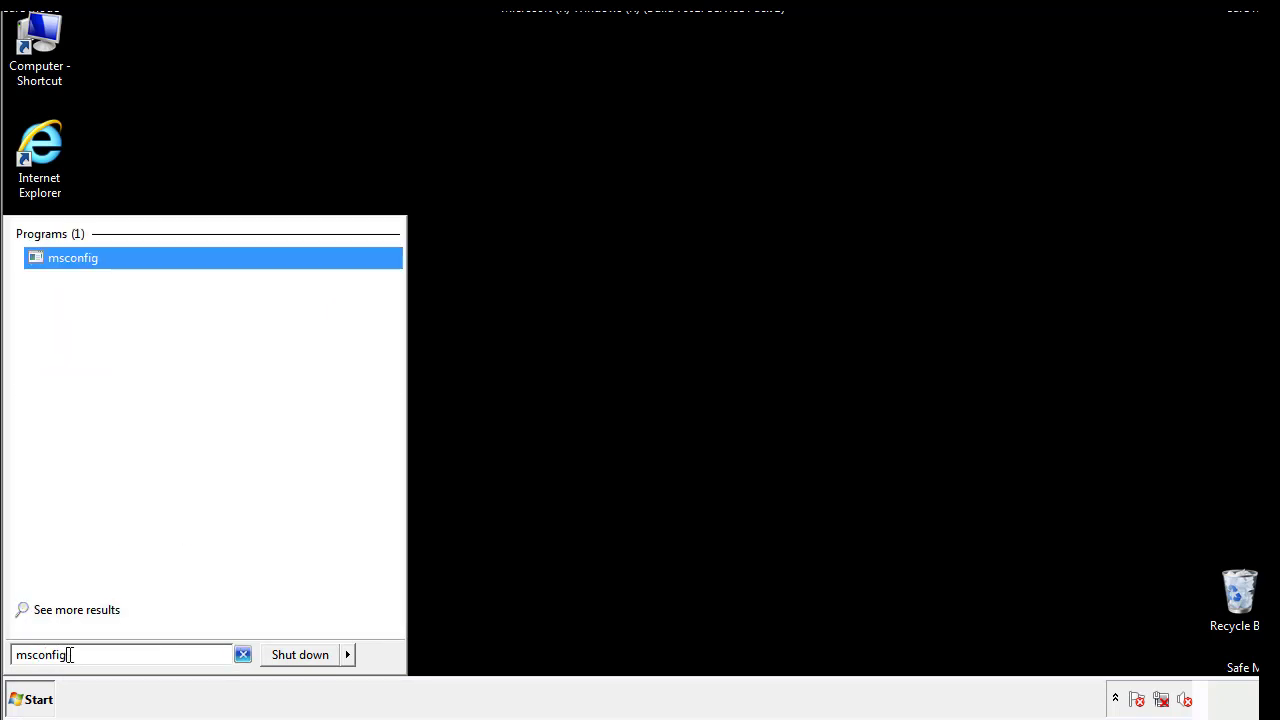
pyautogui.press('Return')
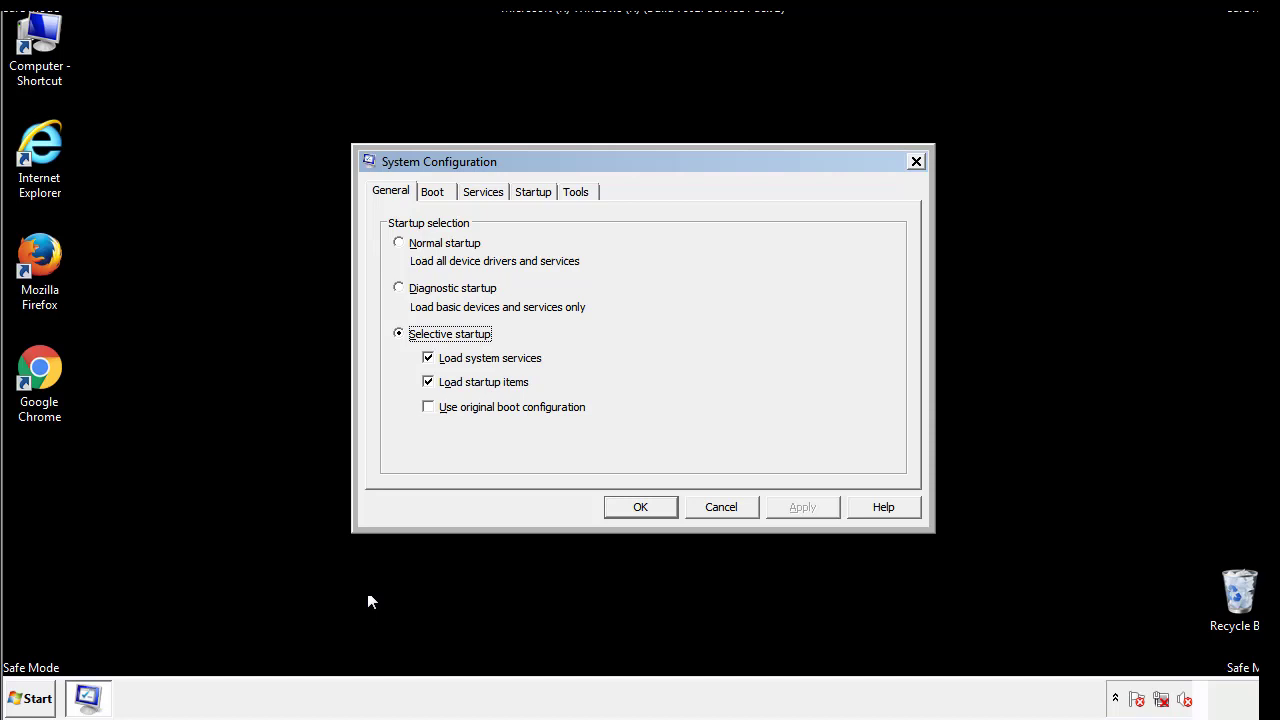
pyautogui.click(434, 190)
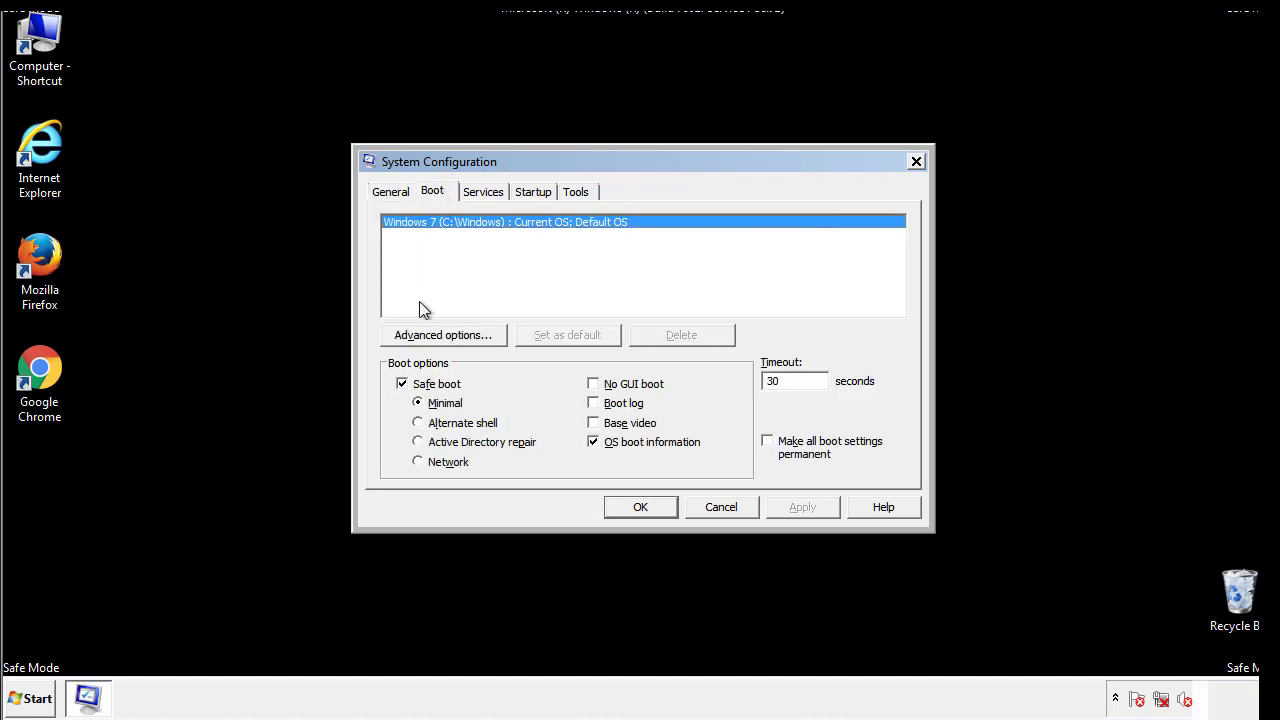
pyautogui.click(403, 385)
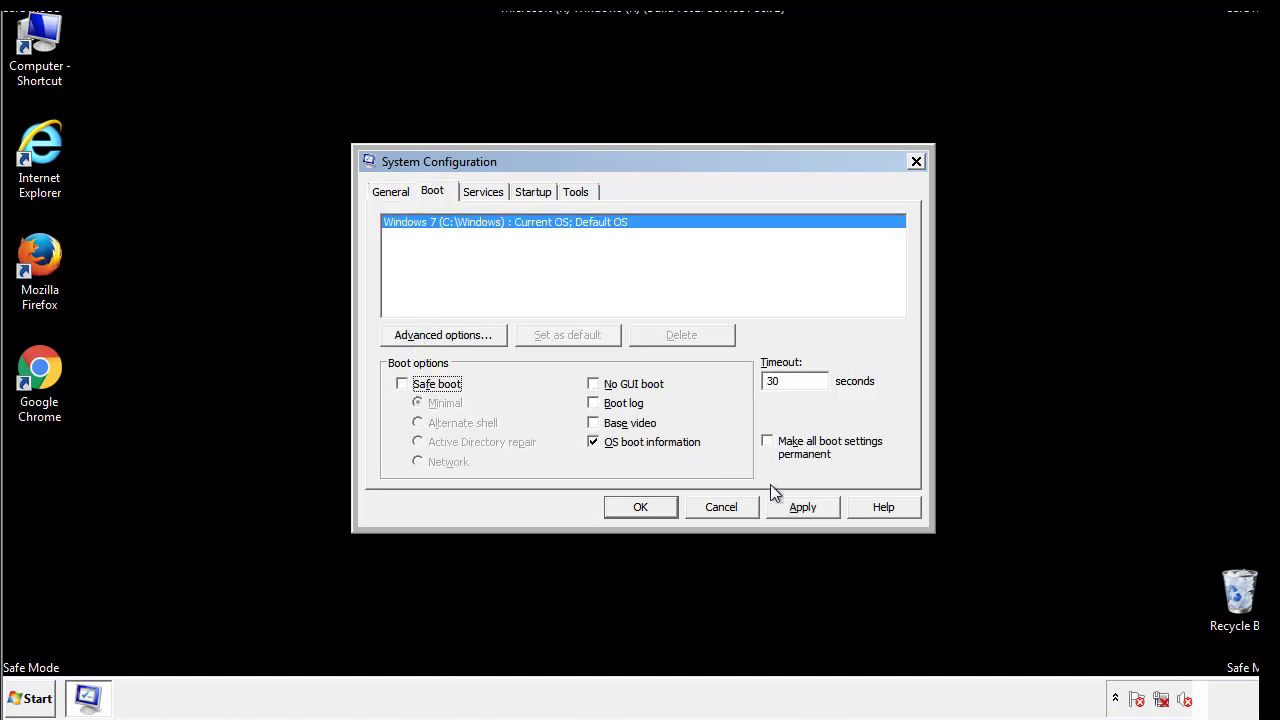
# - Apply the boot change and restart the computer
pyautogui.click(805, 506)
pyautogui.click(636, 508)
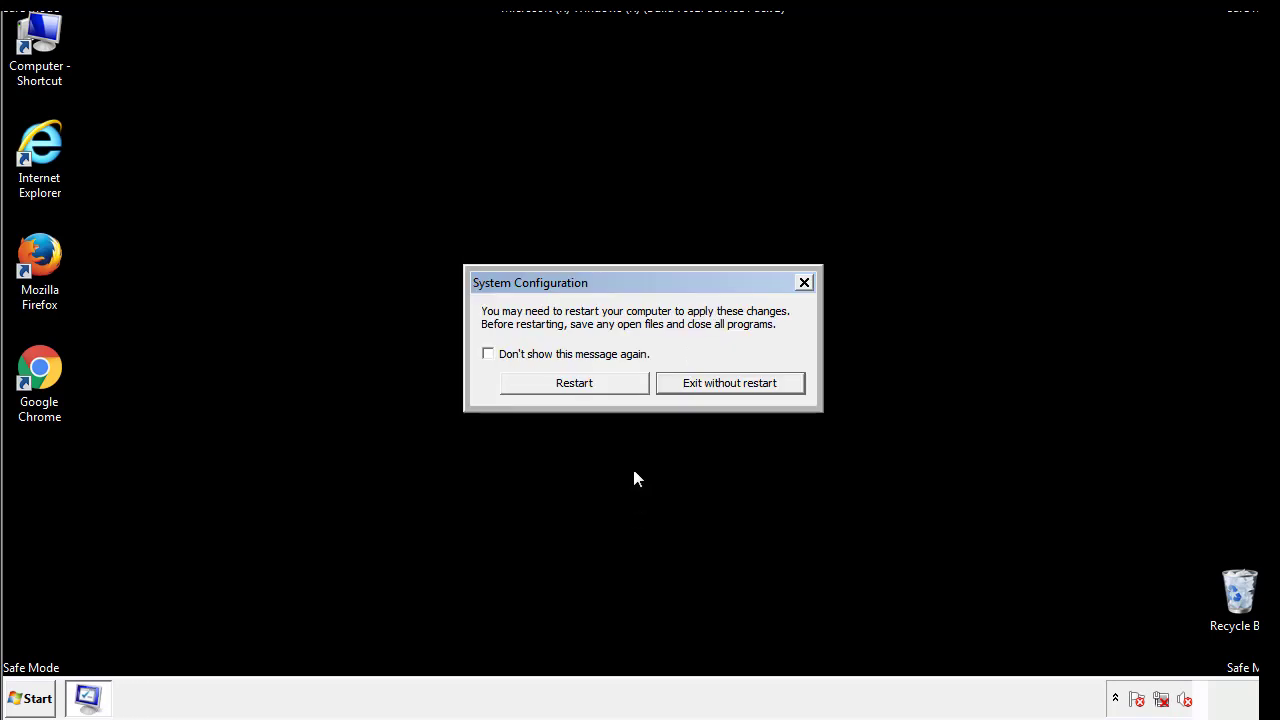
pyautogui.click(592, 388)
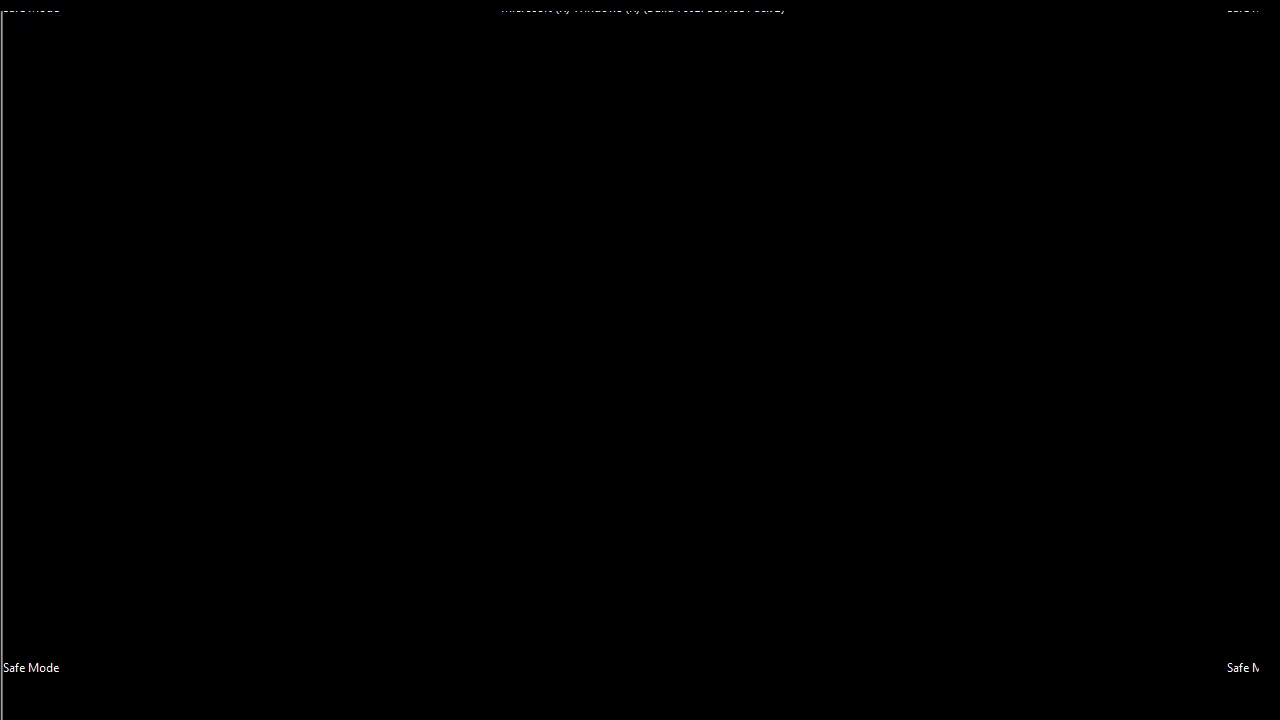